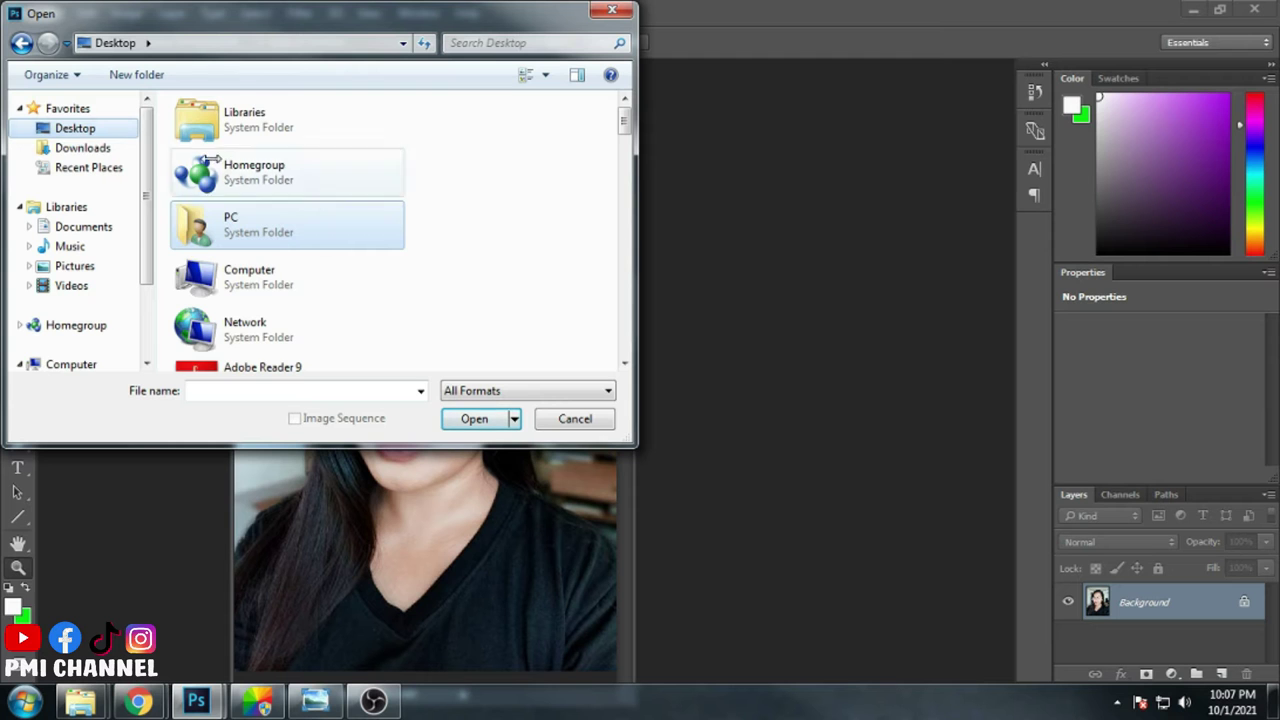
Step: Open the women-model photo and float it in its own window
scroll(400, 130, down, 5)
scroll(400, 130, down, 5)
scroll(400, 130, down, 5)
click(250, 335)
click(474, 418)
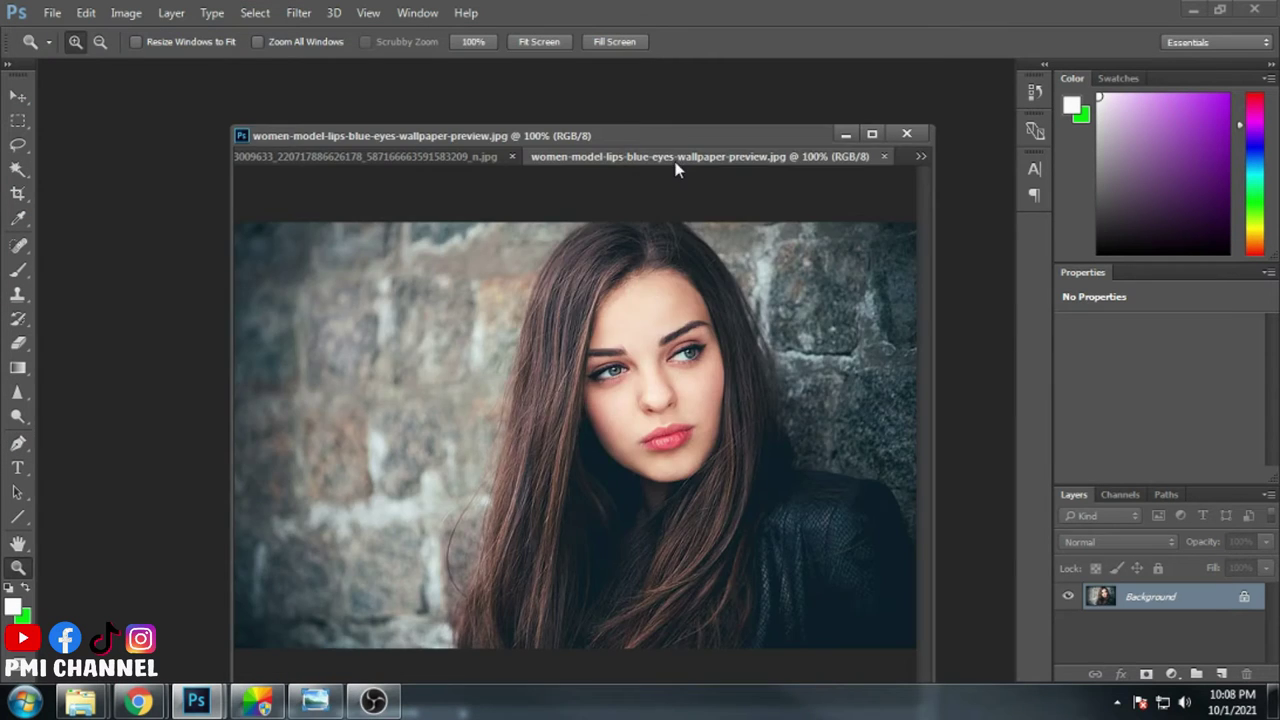
drag(640, 157, 800, 148)
Step: Crop the bottom of the glasses photo and move its window aside
click(18, 194)
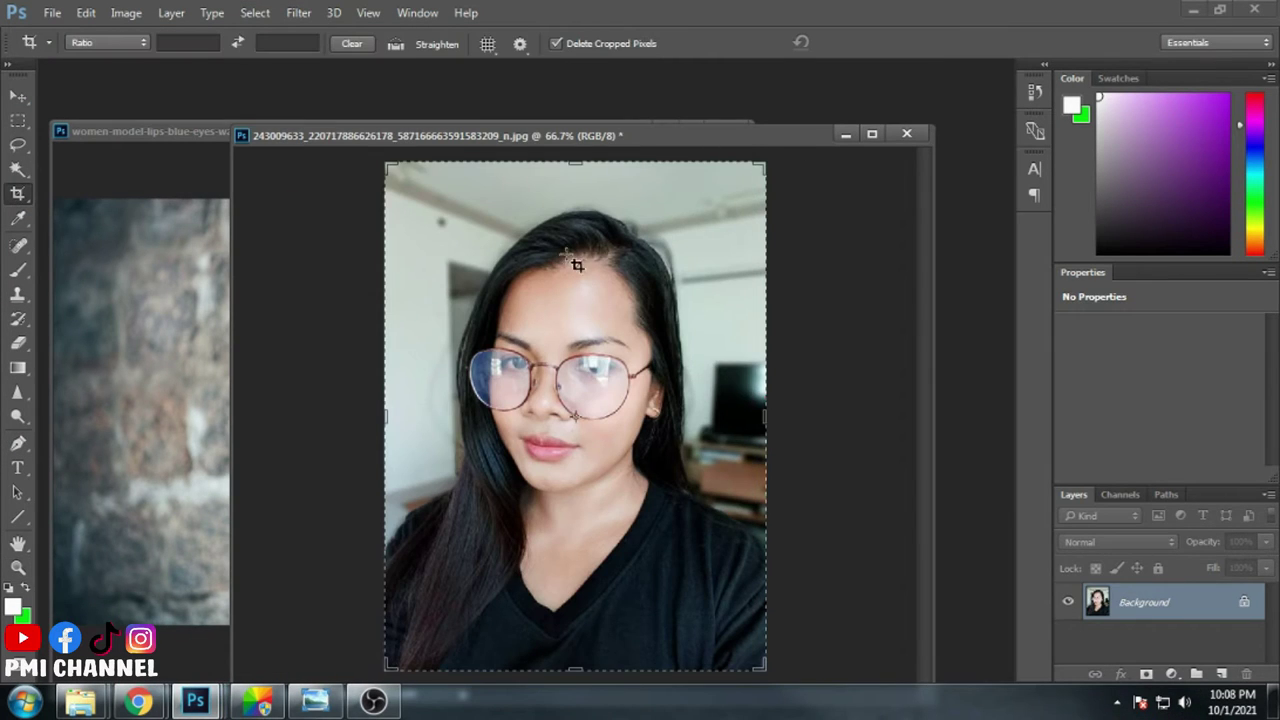
drag(578, 670, 588, 620)
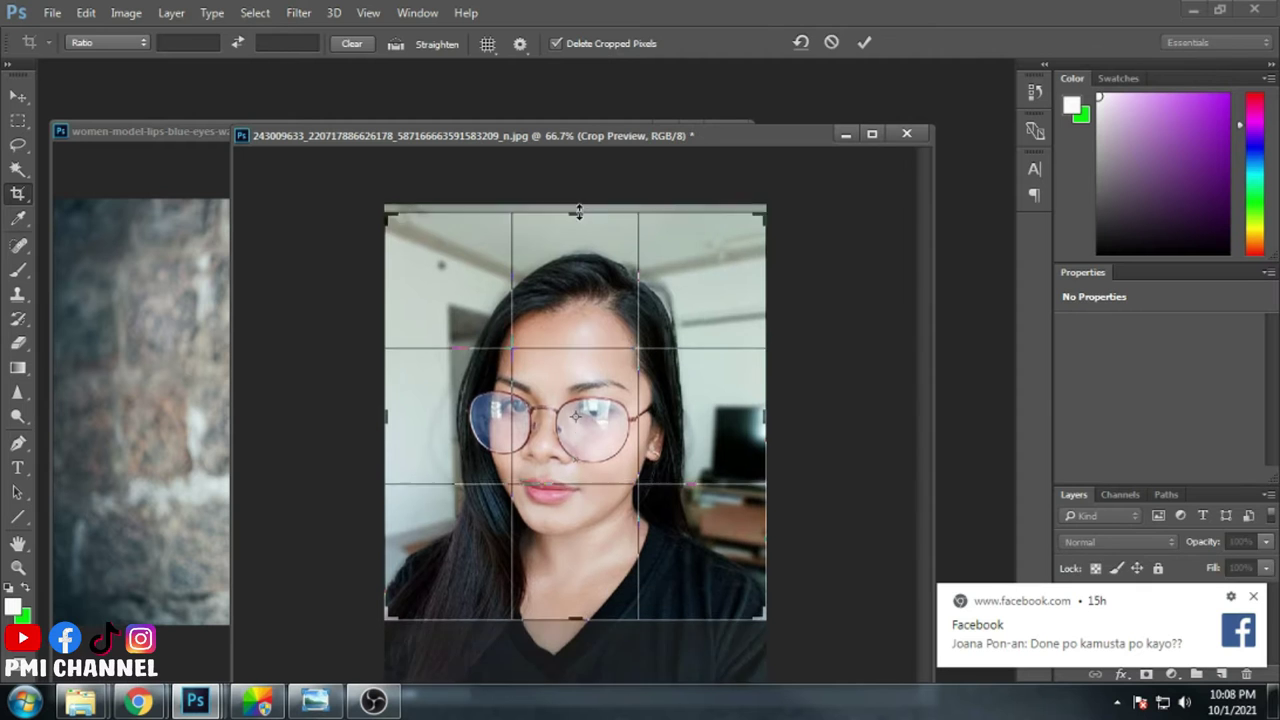
key(Return)
drag(575, 137, 822, 148)
Step: Drag the glasses photo into the model document, then scale, move and tilt it about 7 degrees
key(v)
drag(858, 392, 282, 400)
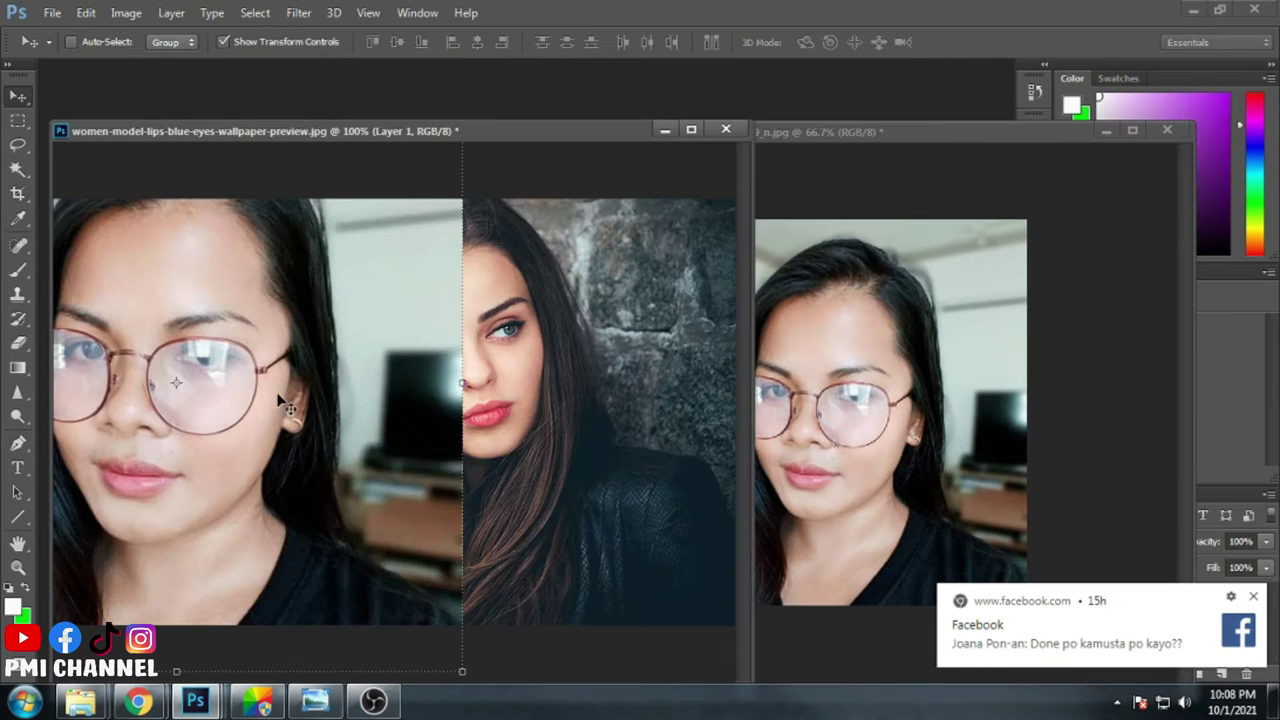
key(ctrl+t)
drag(557, 160, 318, 390)
drag(279, 511, 547, 351)
drag(586, 571, 600, 566)
mouse_move(625, 430)
mouse_down()
mouse_move(700, 480)
mouse_move(606, 398)
mouse_move(597, 535)
mouse_up()
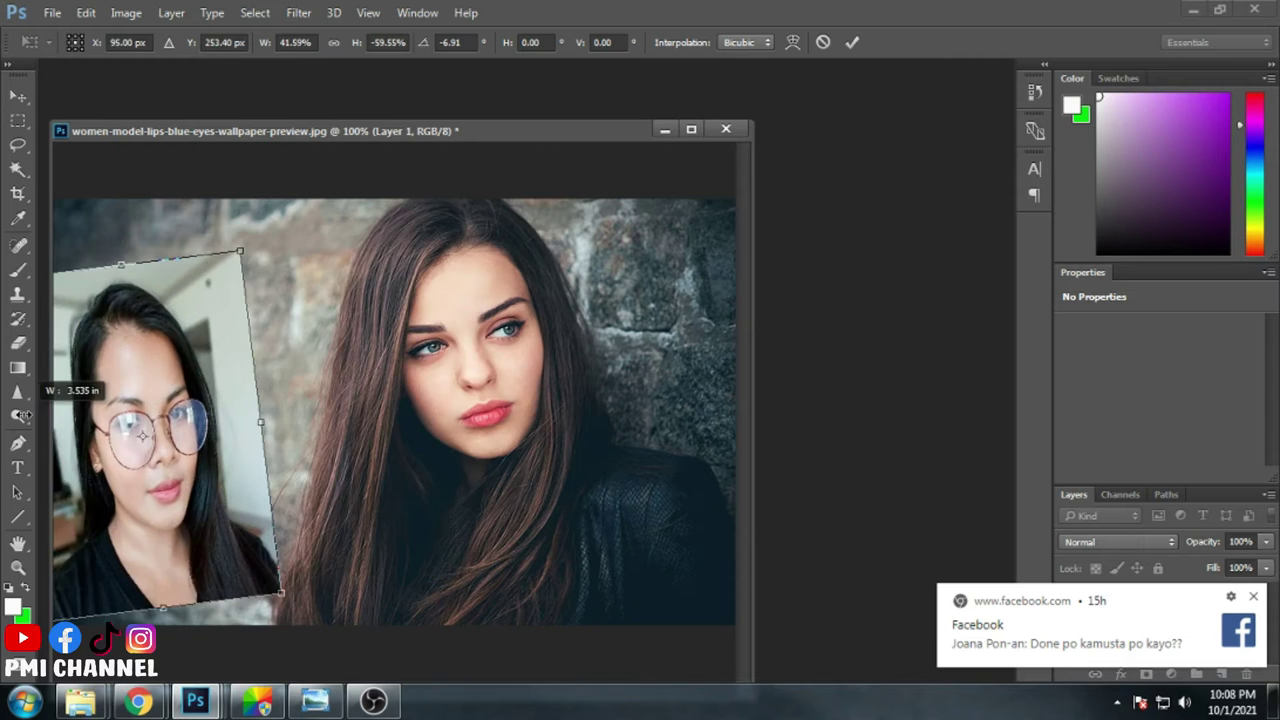
Step: Set the layer opacity to 67% and refine its position, size and tilt
mouse_move(421, 489)
mouse_down()
mouse_move(373, 516)
mouse_move(530, 530)
mouse_up()
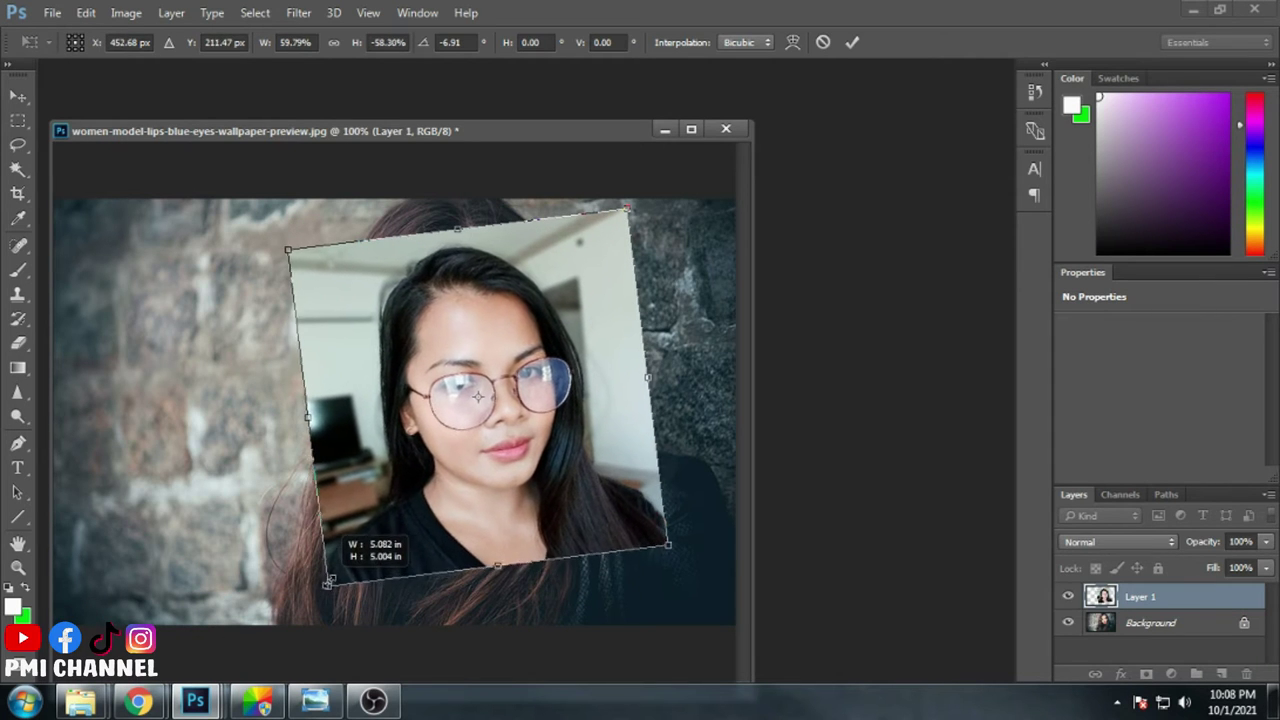
drag(336, 582, 330, 574)
drag(702, 537, 696, 546)
drag(517, 477, 517, 455)
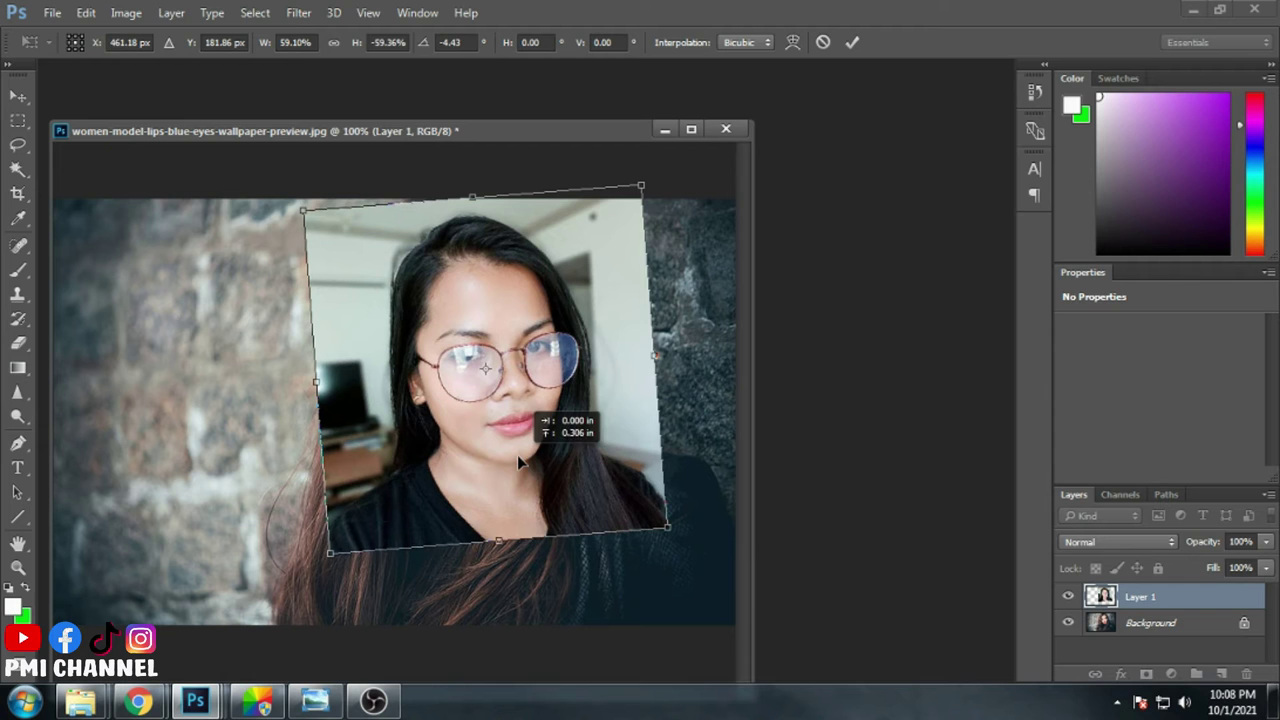
drag(1243, 562, 1215, 562)
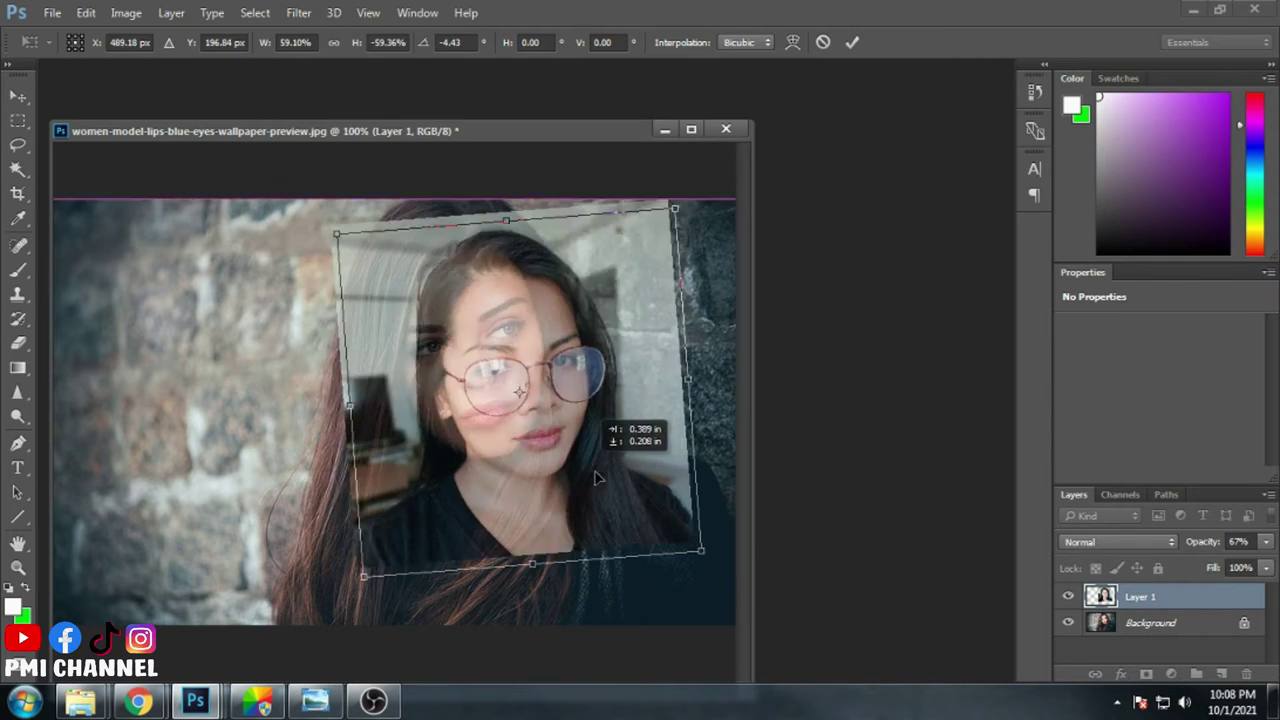
drag(590, 420, 540, 460)
mouse_move(650, 575)
mouse_down()
mouse_move(577, 560)
mouse_move(597, 513)
mouse_up()
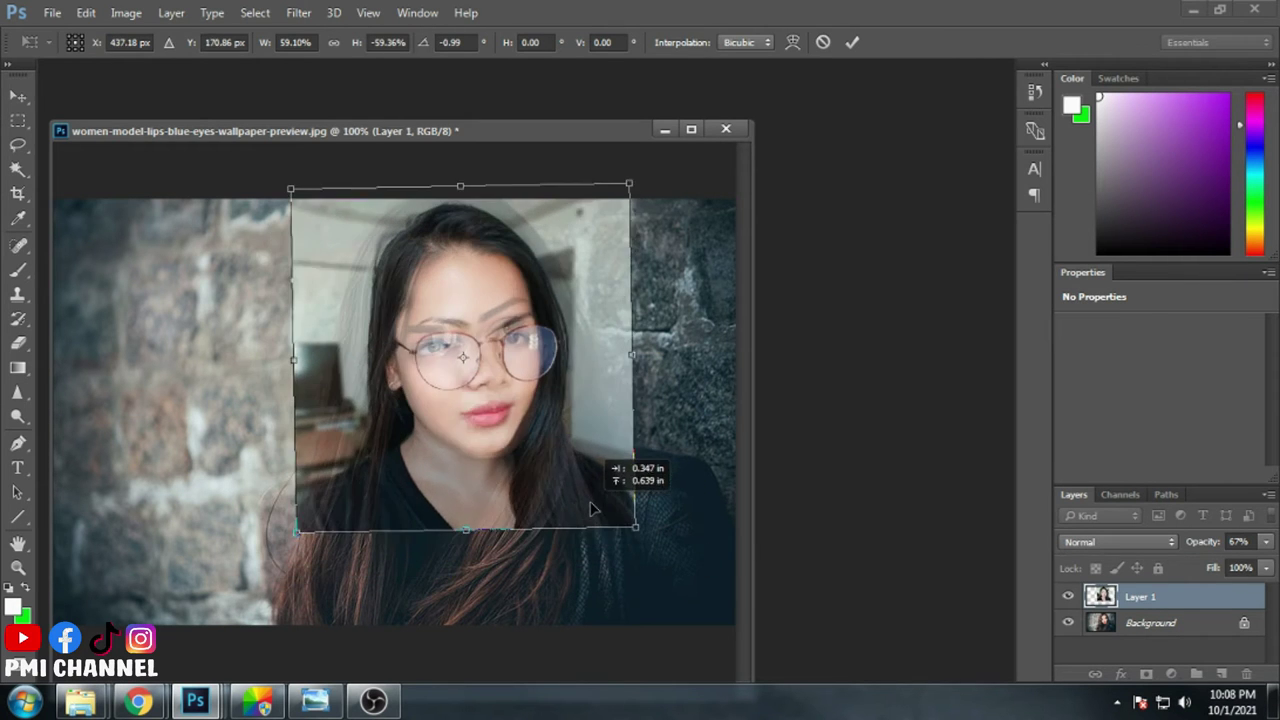
Step: Line the glasses face up with the model's face, commit, and erase the right edge
mouse_move(298, 540)
mouse_down()
mouse_move(331, 580)
mouse_move(309, 517)
mouse_move(305, 530)
mouse_up()
drag(621, 450, 614, 457)
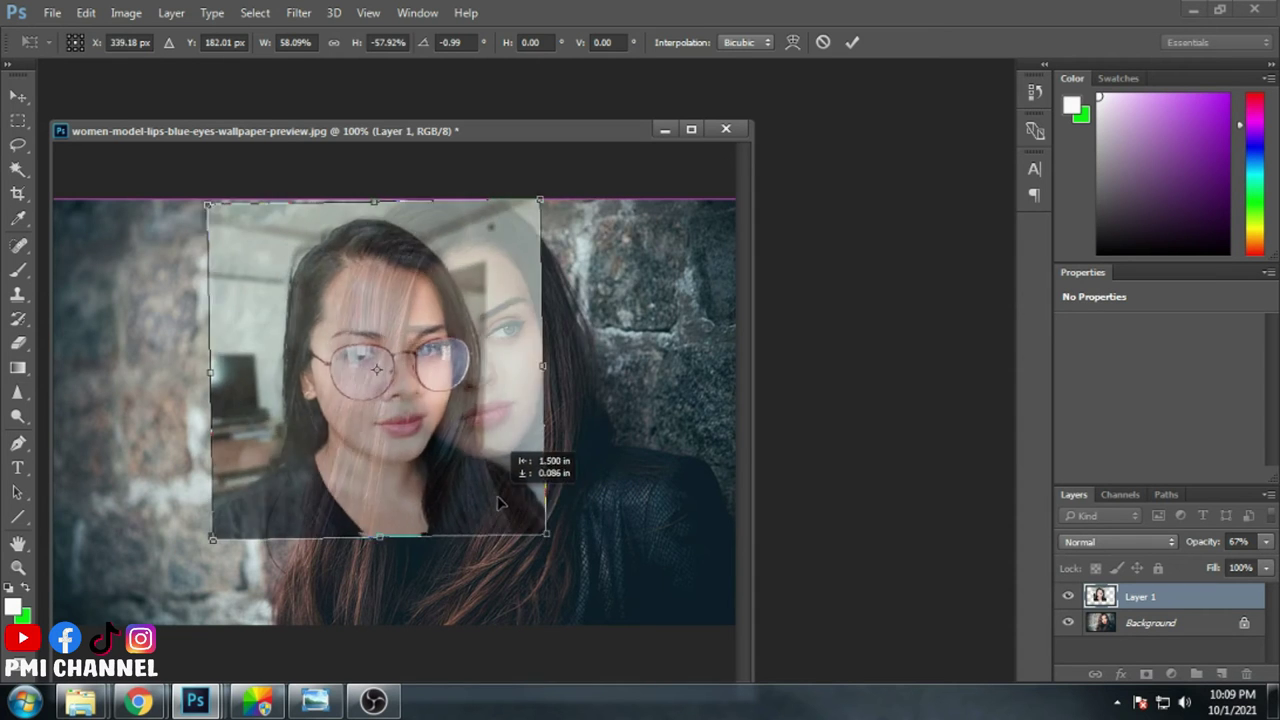
drag(649, 548, 656, 548)
drag(594, 497, 467, 524)
drag(527, 572, 560, 560)
mouse_move(415, 510)
mouse_down()
mouse_move(523, 495)
mouse_move(540, 476)
mouse_up()
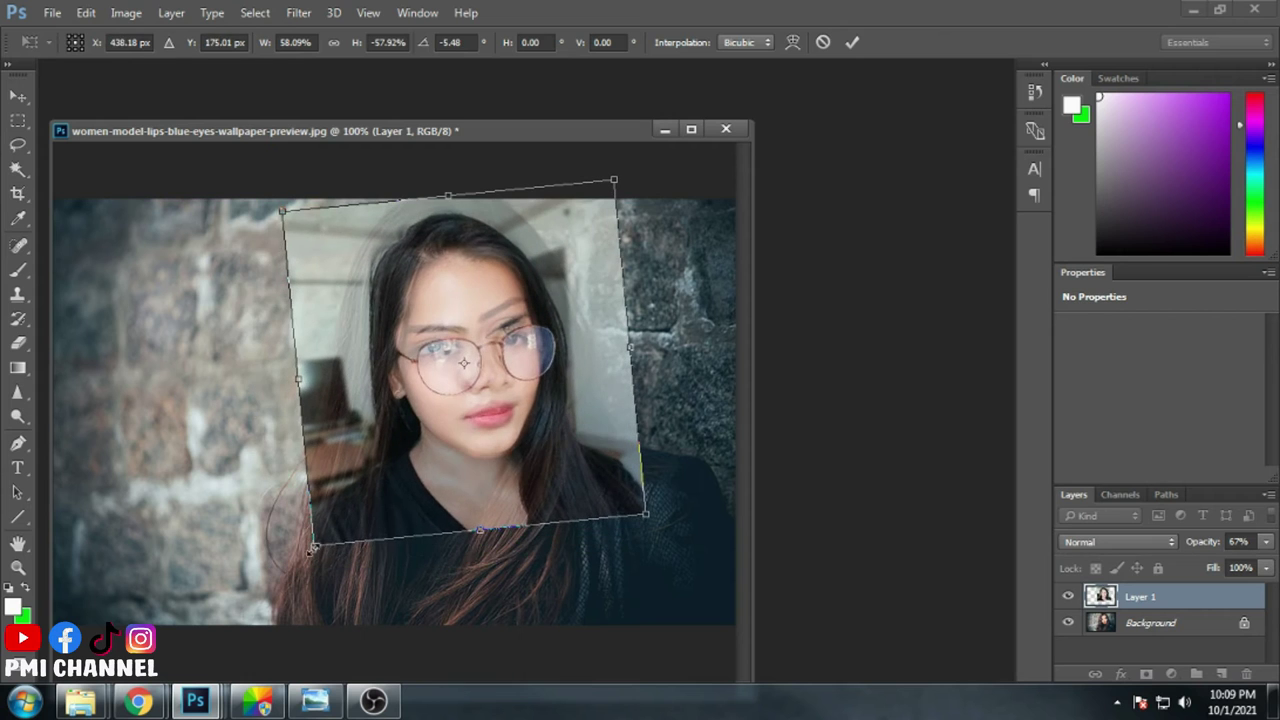
drag(312, 548, 305, 555)
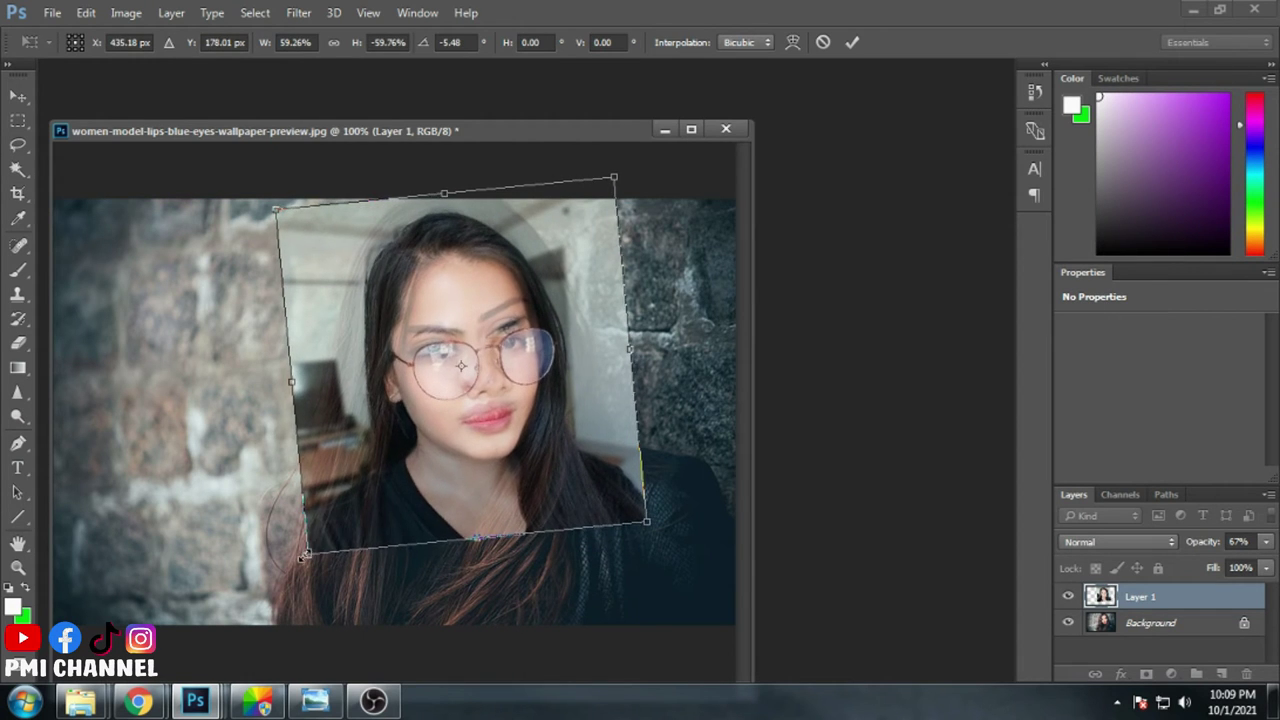
drag(423, 457, 434, 477)
key(Return)
key(e)
mouse_move(659, 350)
mouse_down()
mouse_move(711, 460)
mouse_move(604, 252)
mouse_move(523, 191)
mouse_move(320, 340)
mouse_move(354, 520)
mouse_move(411, 181)
mouse_up()
Step: Enlarge the eraser brush, restore the layer to 100% opacity, and zoom to 200%
right_click(711, 460)
key(Return)
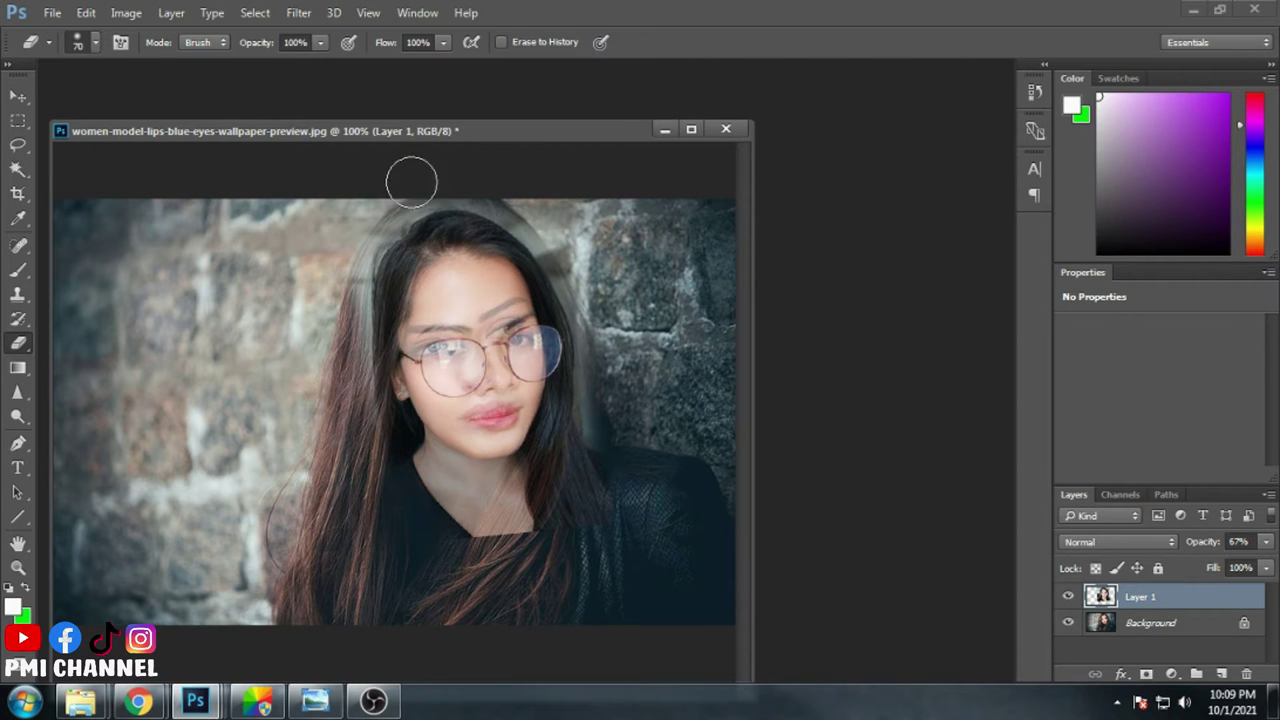
drag(1270, 572, 1275, 572)
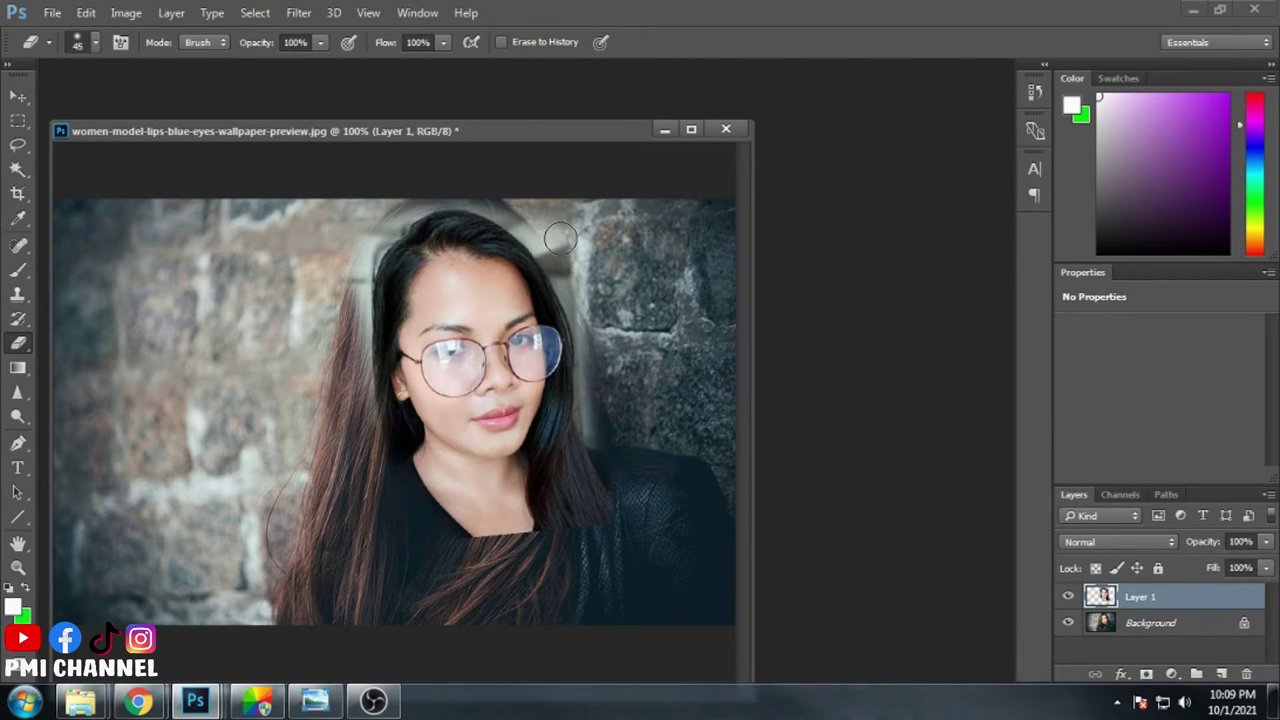
click(560, 245)
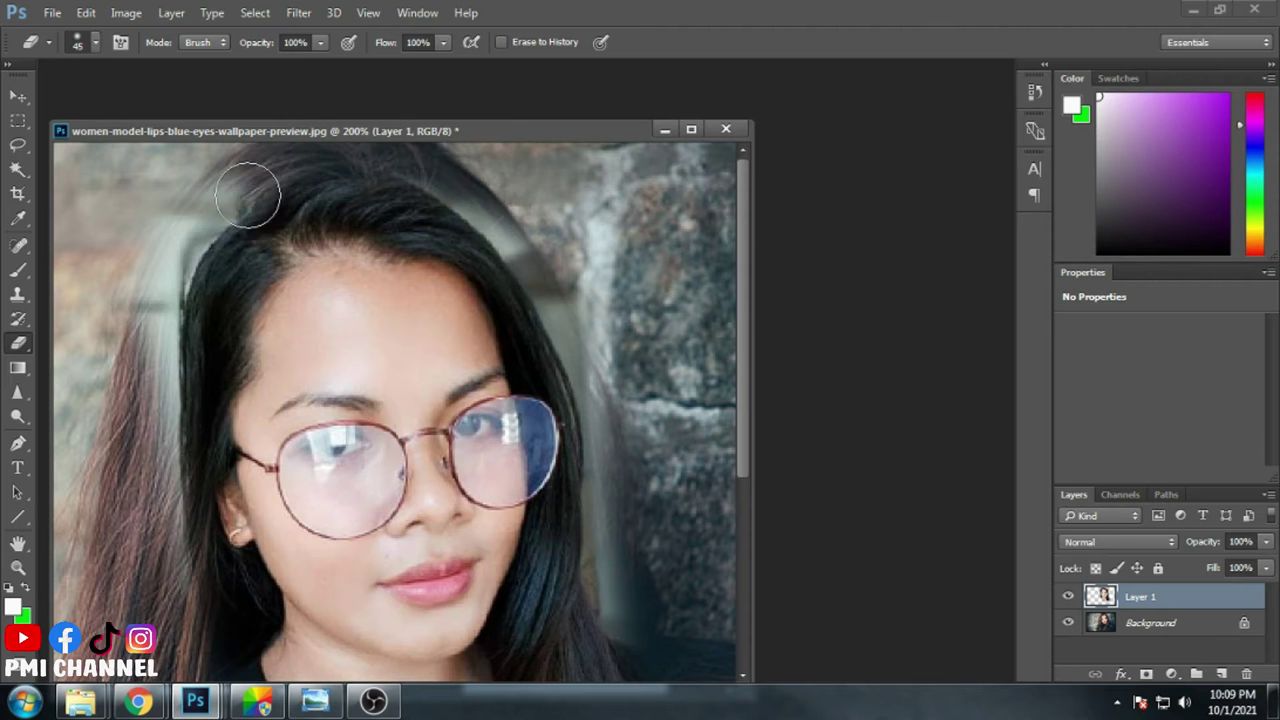
Step: Erase the ghosted edges around the hair and left neckline, undoing the erasure below the chin
mouse_move(369, 180)
mouse_down()
mouse_move(113, 193)
mouse_move(160, 450)
mouse_move(163, 224)
mouse_move(340, 160)
mouse_move(600, 400)
mouse_move(600, 570)
mouse_move(648, 612)
mouse_up()
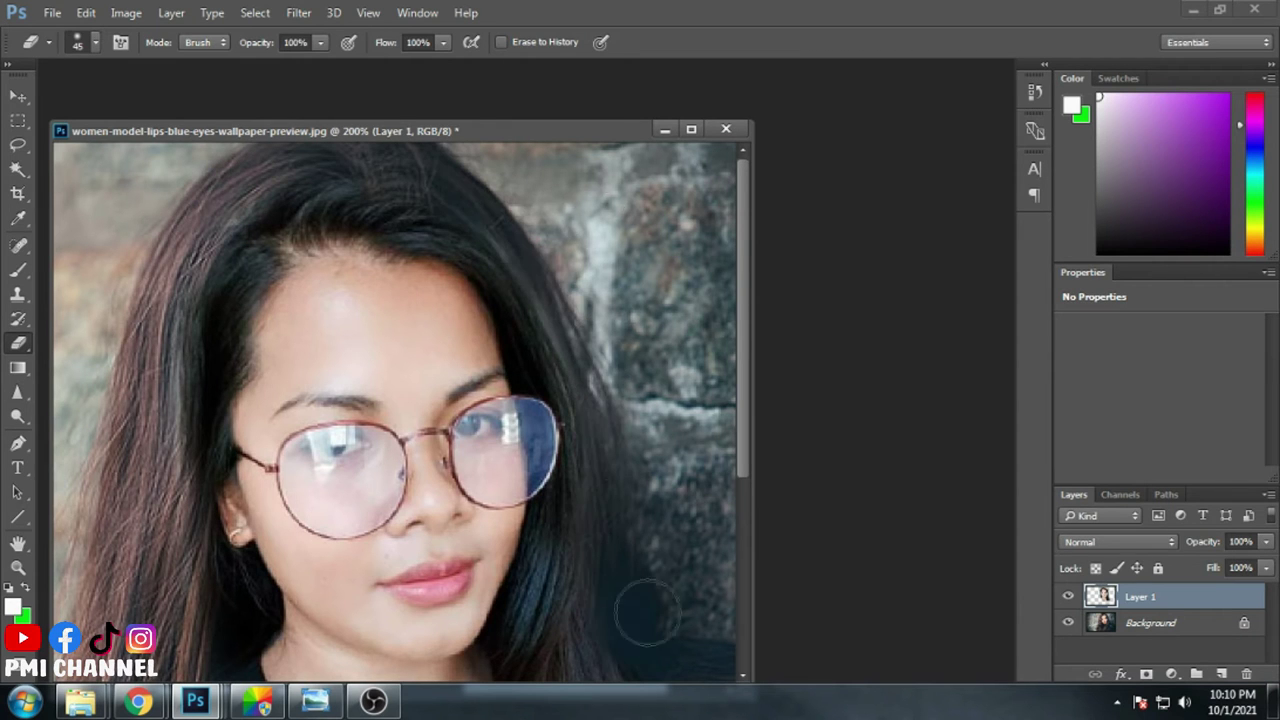
mouse_move(252, 165)
mouse_down()
mouse_move(157, 391)
mouse_move(346, 183)
mouse_up()
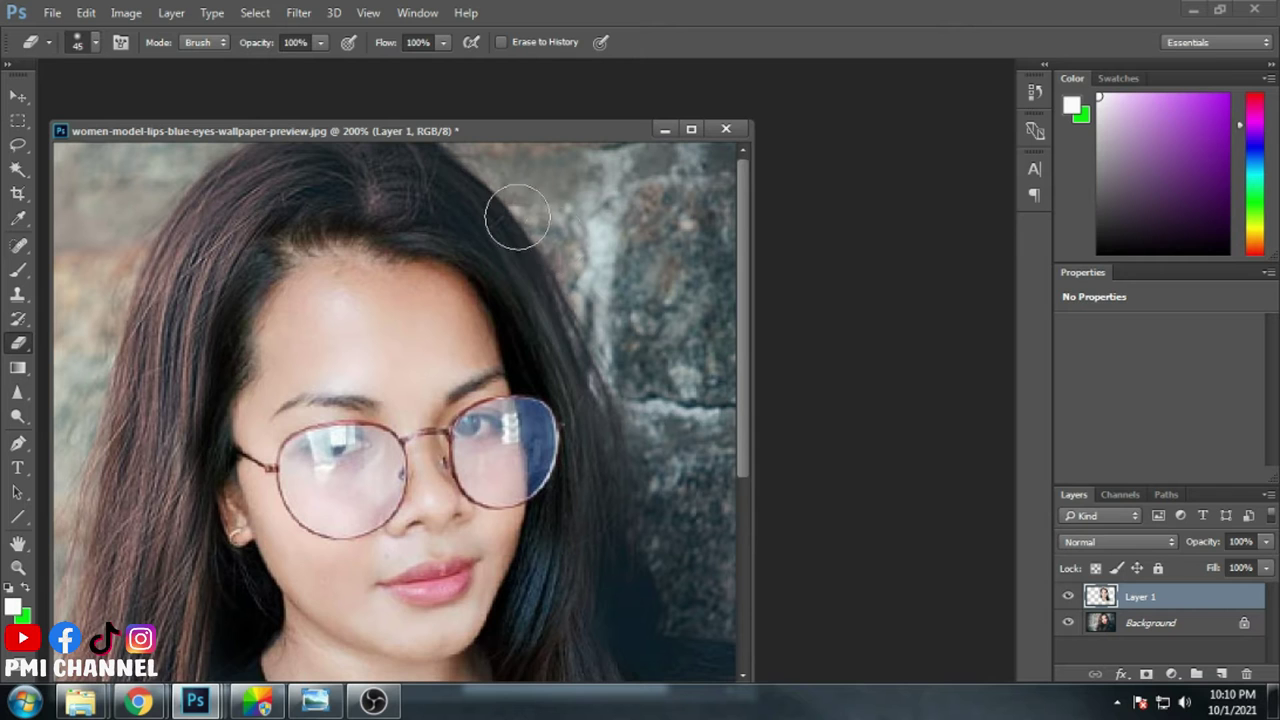
scroll(600, 340, down, 5)
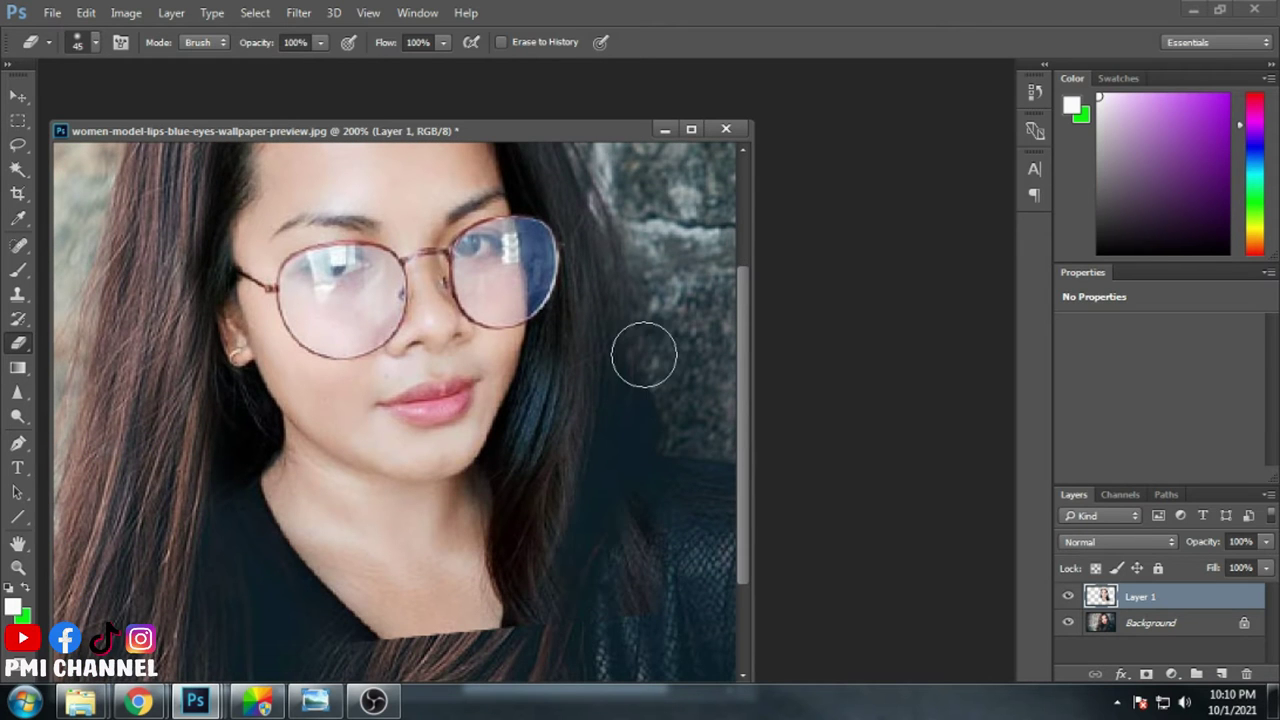
mouse_move(338, 650)
mouse_down()
mouse_move(224, 481)
mouse_move(249, 386)
mouse_move(334, 469)
mouse_move(434, 409)
mouse_move(280, 334)
mouse_move(382, 381)
mouse_up()
scroll(166, 308, down, 4)
scroll(646, 534, up, 2)
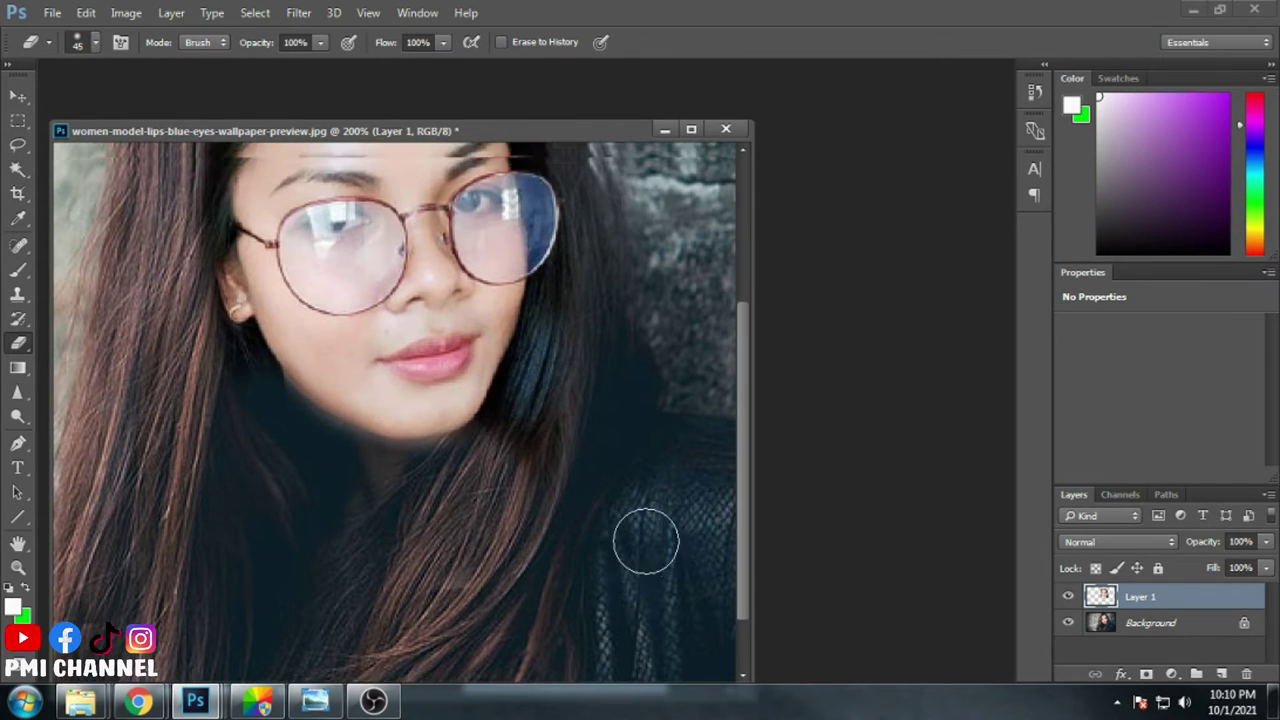
scroll(646, 534, up, 4)
key(ctrl+alt+z)
key(ctrl+alt+z)
key(ctrl+alt+z)
scroll(651, 500, down, 2)
Step: Zoom out, then back to 200%, to check the blended face
key(z)
right_click(615, 396)
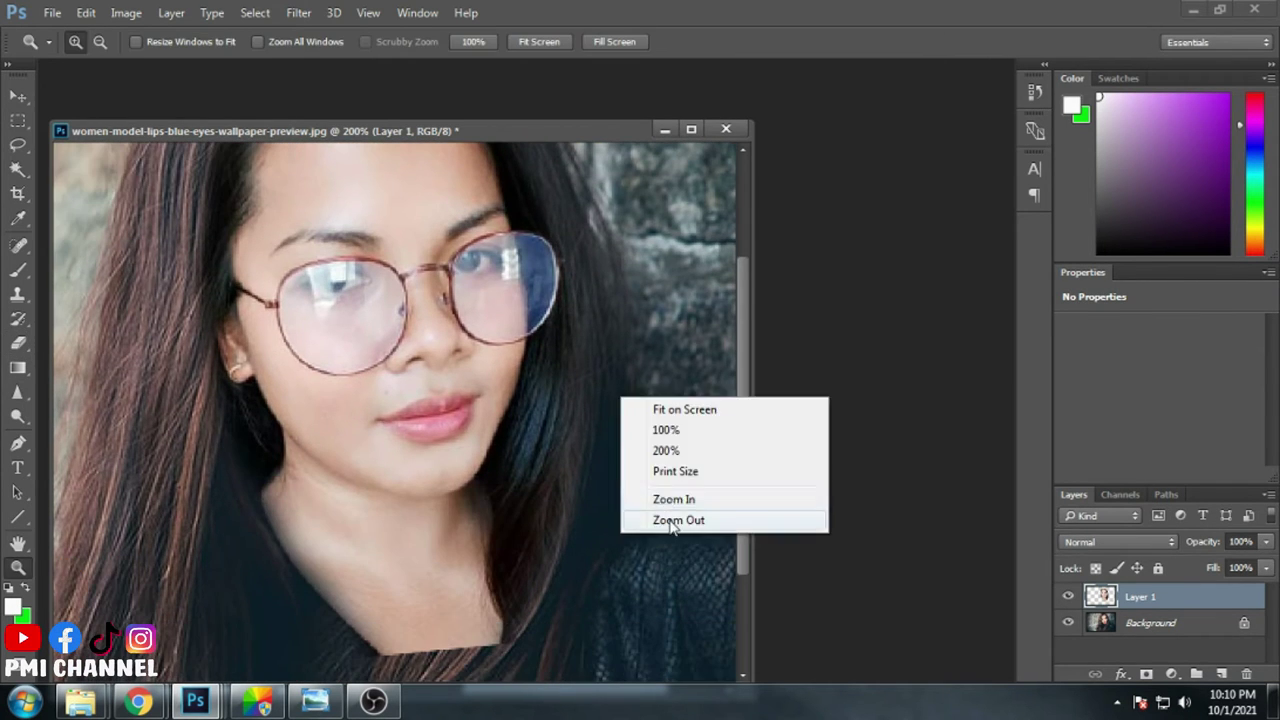
click(672, 517)
right_click(636, 400)
click(674, 522)
drag(358, 366, 680, 560)
scroll(594, 484, up, 3)
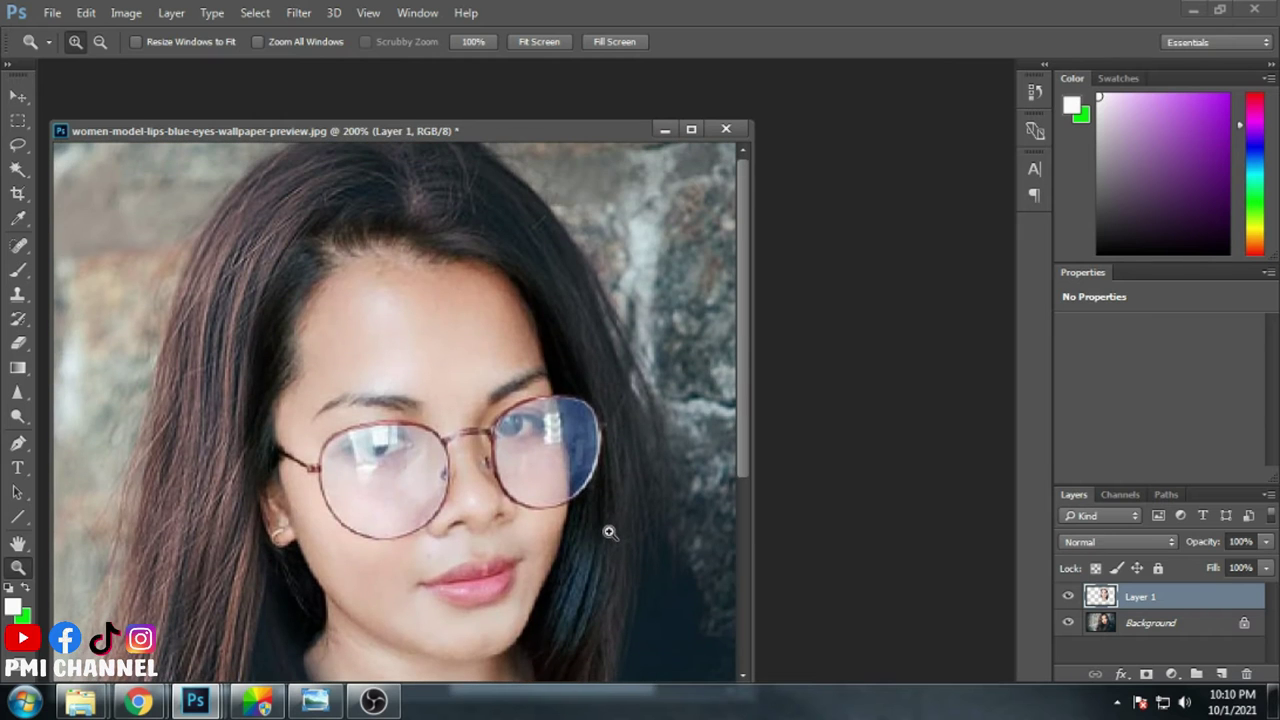
key(v)
scroll(500, 443, down, 5)
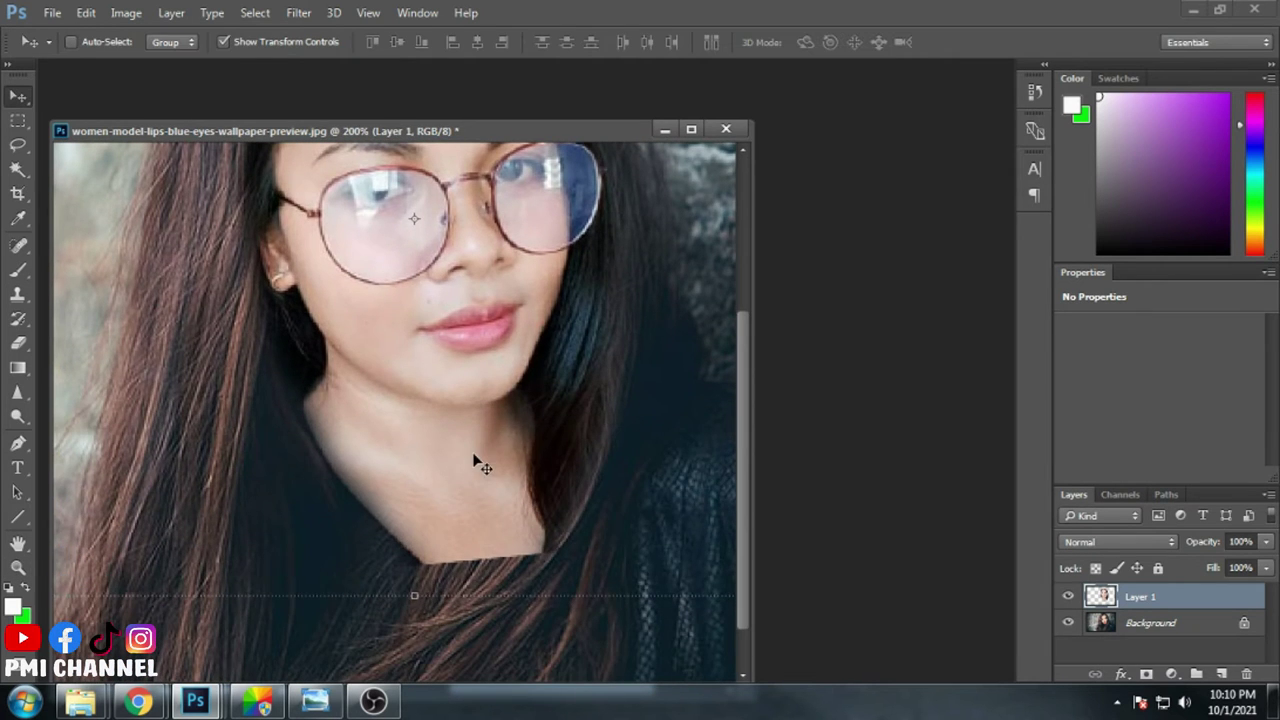
Step: At 100% view, scale Layer 1 to about 106% width and re-tilt it slightly
key(z)
right_click(480, 421)
click(540, 542)
key(ctrl+t)
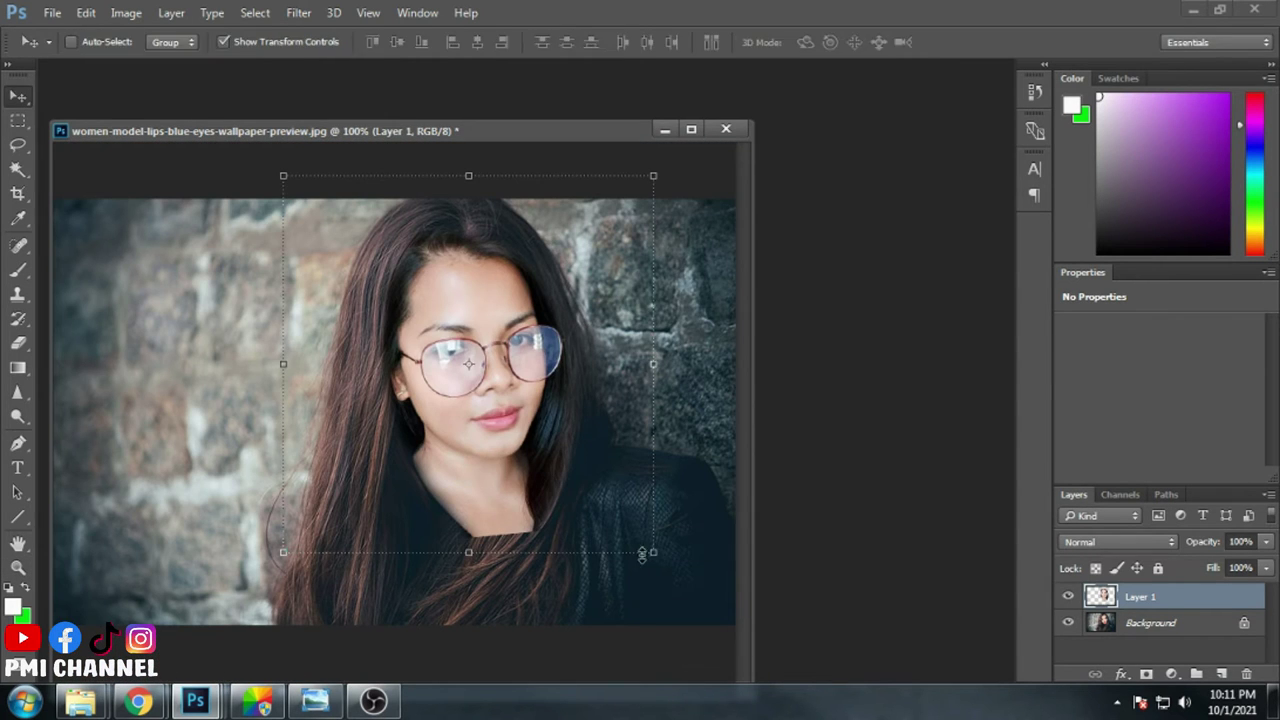
drag(643, 546, 607, 543)
mouse_move(688, 566)
mouse_down()
mouse_move(682, 582)
mouse_move(681, 567)
mouse_up()
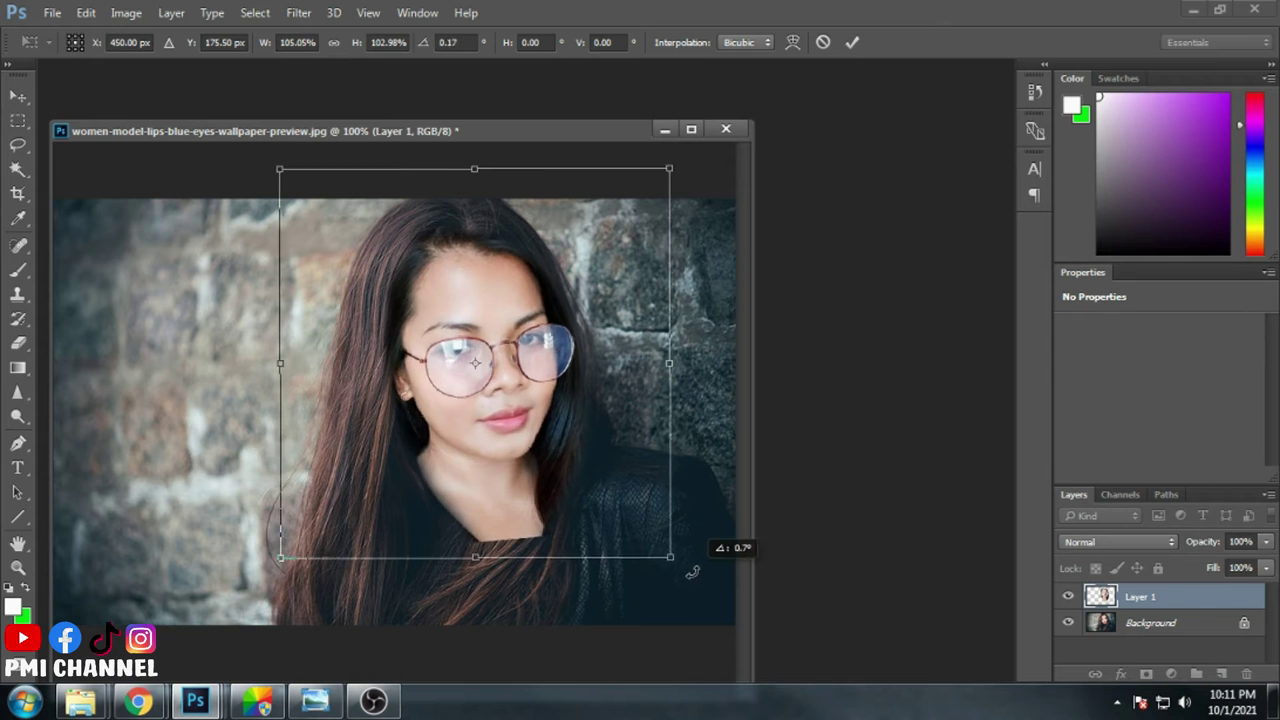
drag(284, 562, 322, 538)
key(Return)
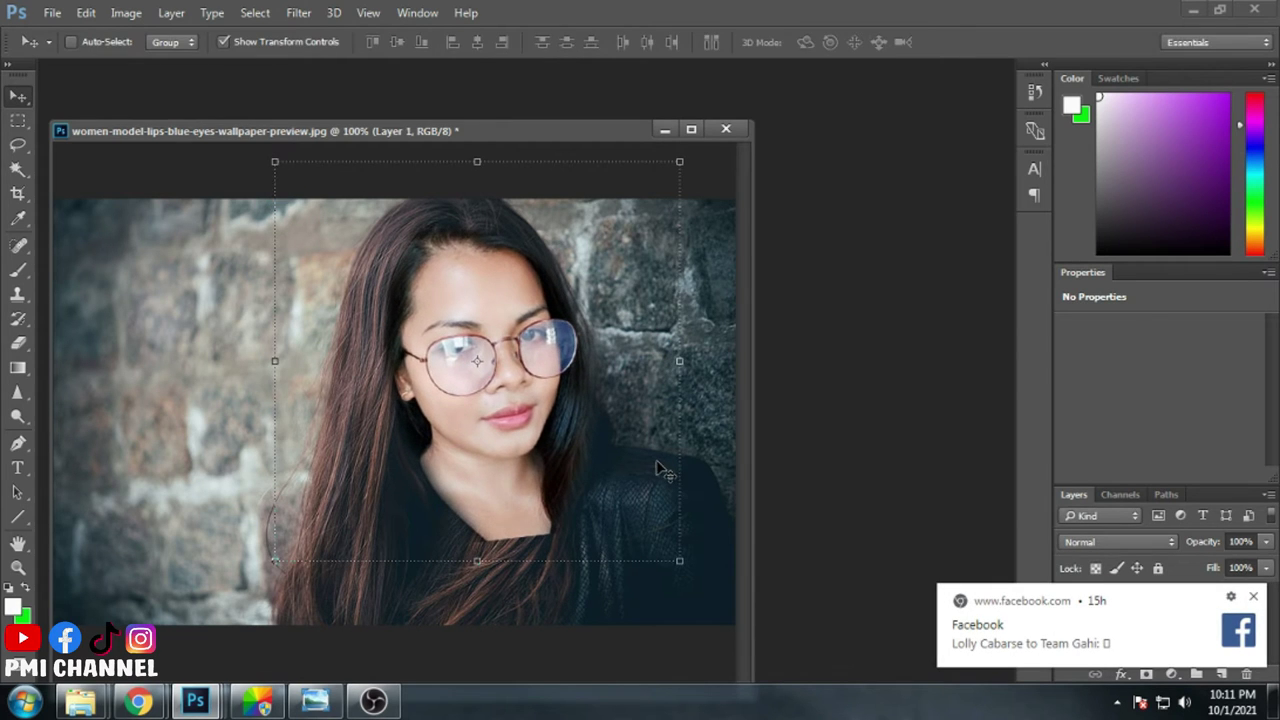
key(e)
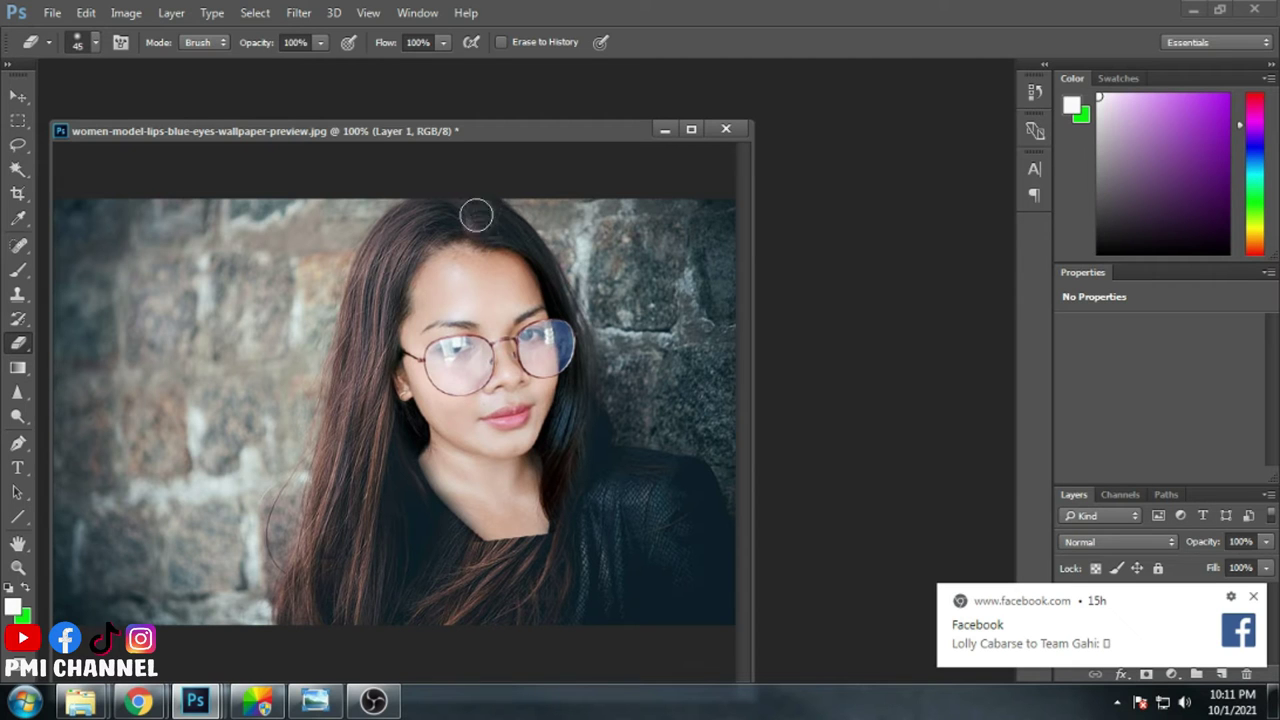
Step: Drop the face layer to 13% opacity to check alignment, restore it, and erase below the chin
click(1266, 541)
mouse_move(1264, 563)
mouse_down()
mouse_move(1183, 566)
mouse_move(1262, 567)
mouse_up()
drag(450, 505, 593, 521)
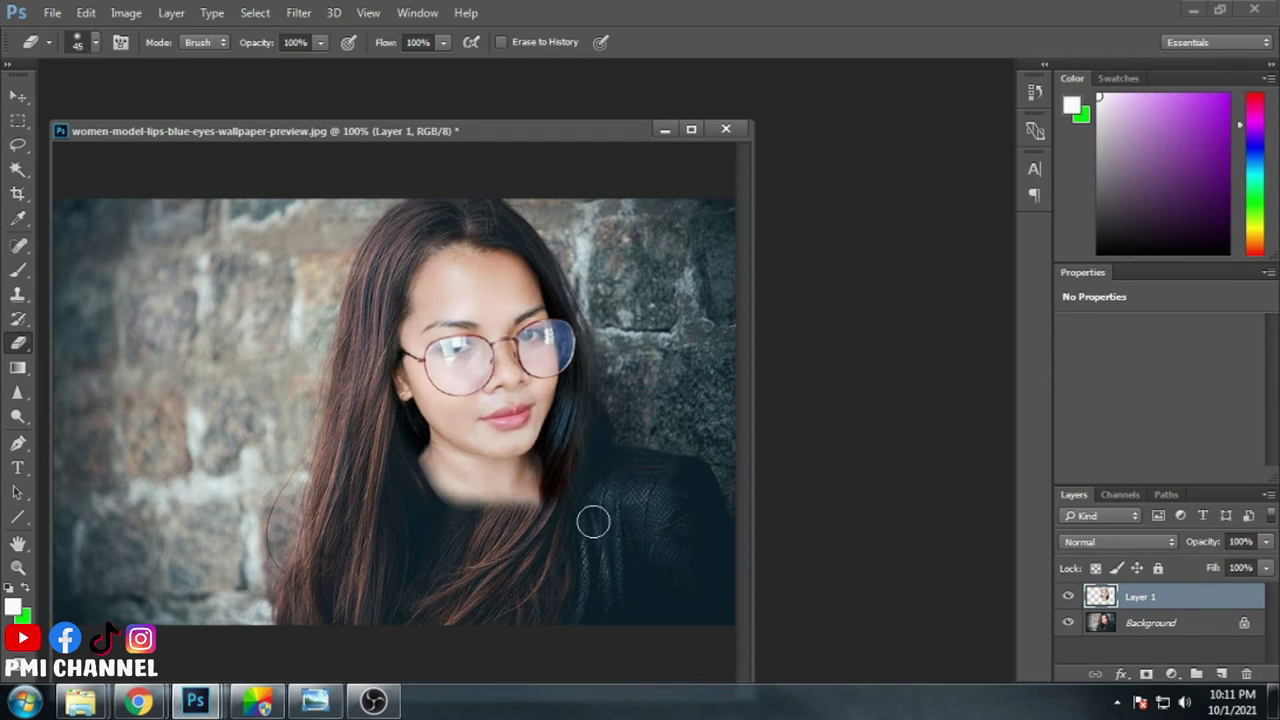
drag(419, 444, 569, 485)
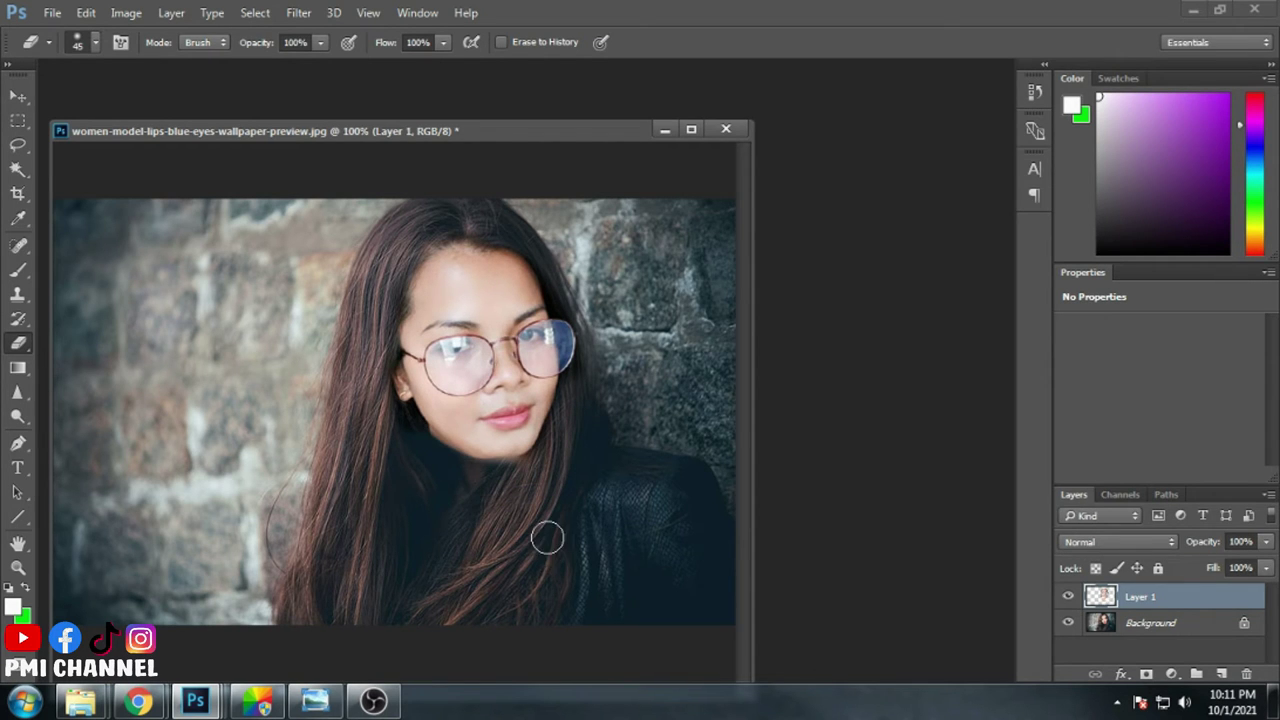
Step: Zoom in to erase the jaw and chin edges, then zoom back out to the whole photo
click(463, 494)
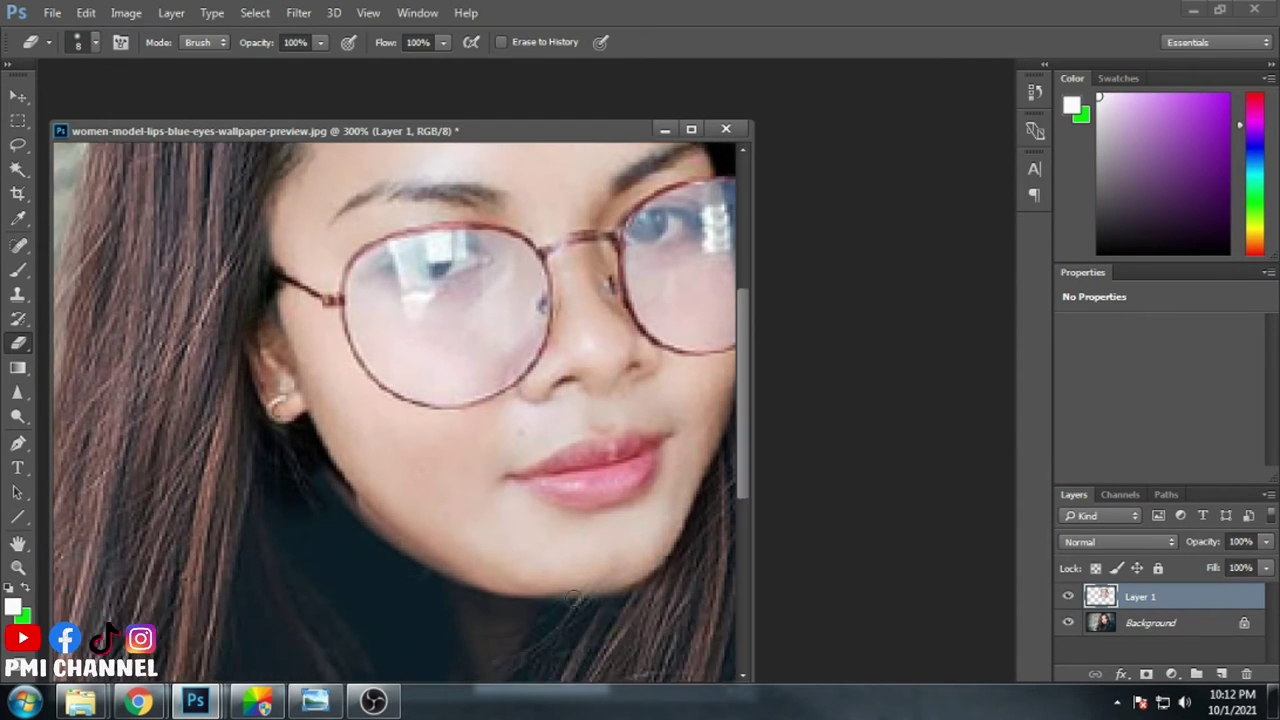
scroll(598, 468, down, 3)
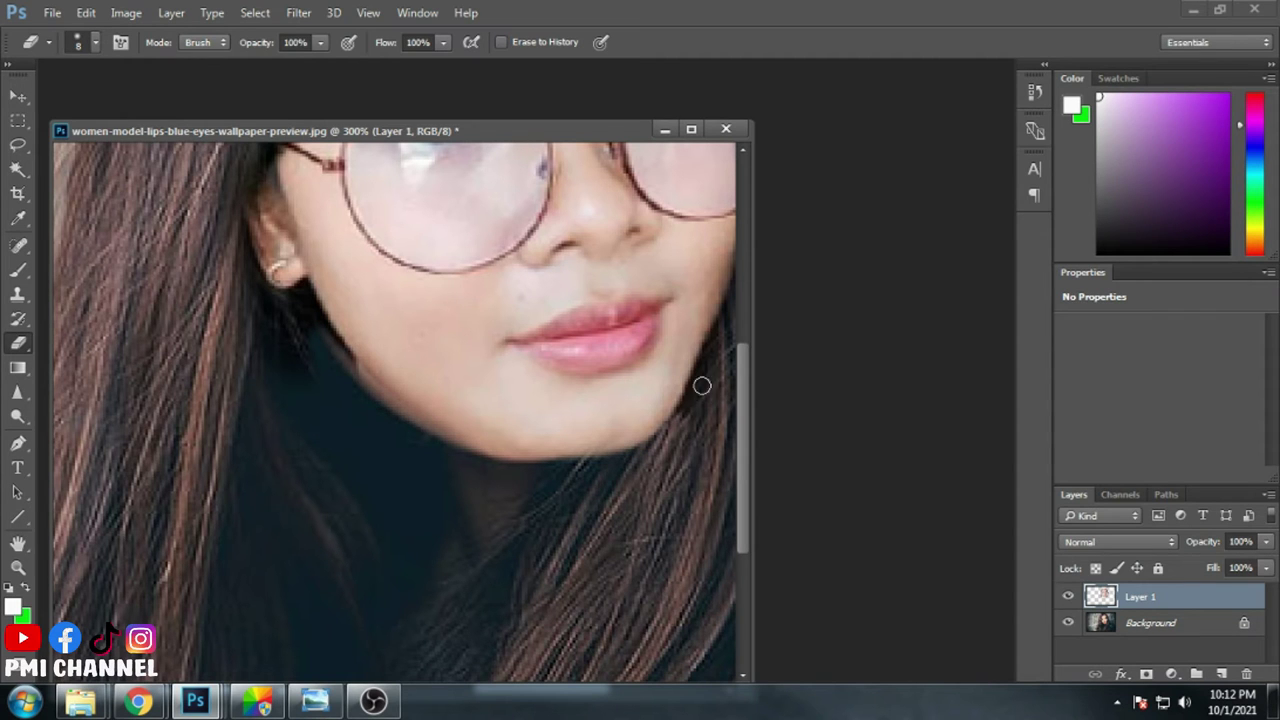
key(z)
right_click(580, 470)
click(600, 586)
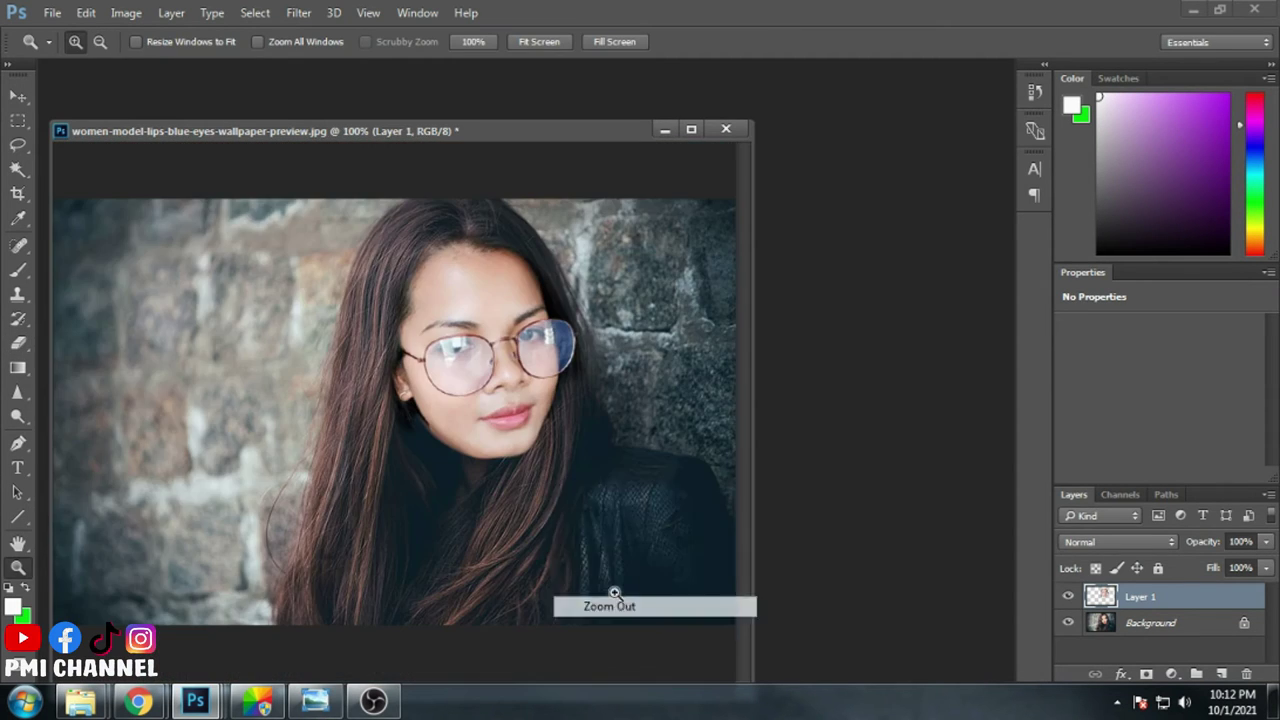
right_click(575, 487)
click(600, 603)
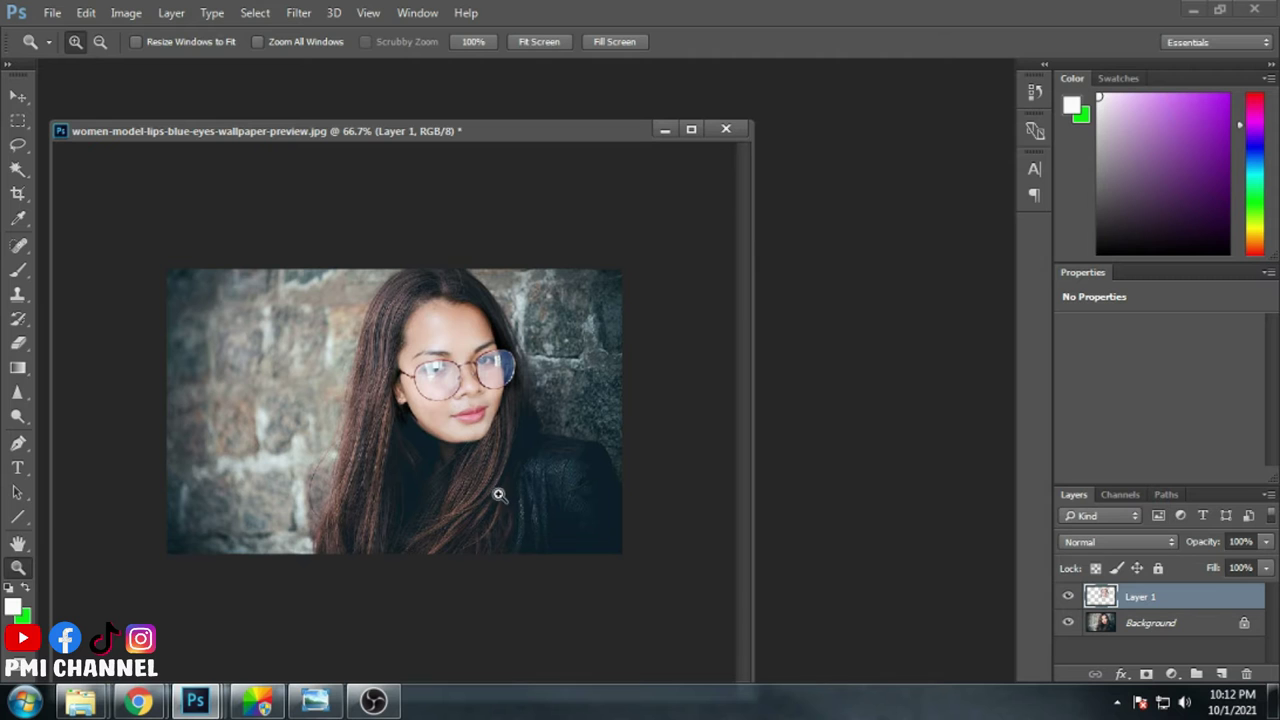
key(ctrl+t)
Step: Scale the pasted face slightly smaller and commit the transform
mouse_move(585, 511)
mouse_down()
mouse_move(551, 509)
mouse_move(579, 509)
mouse_up()
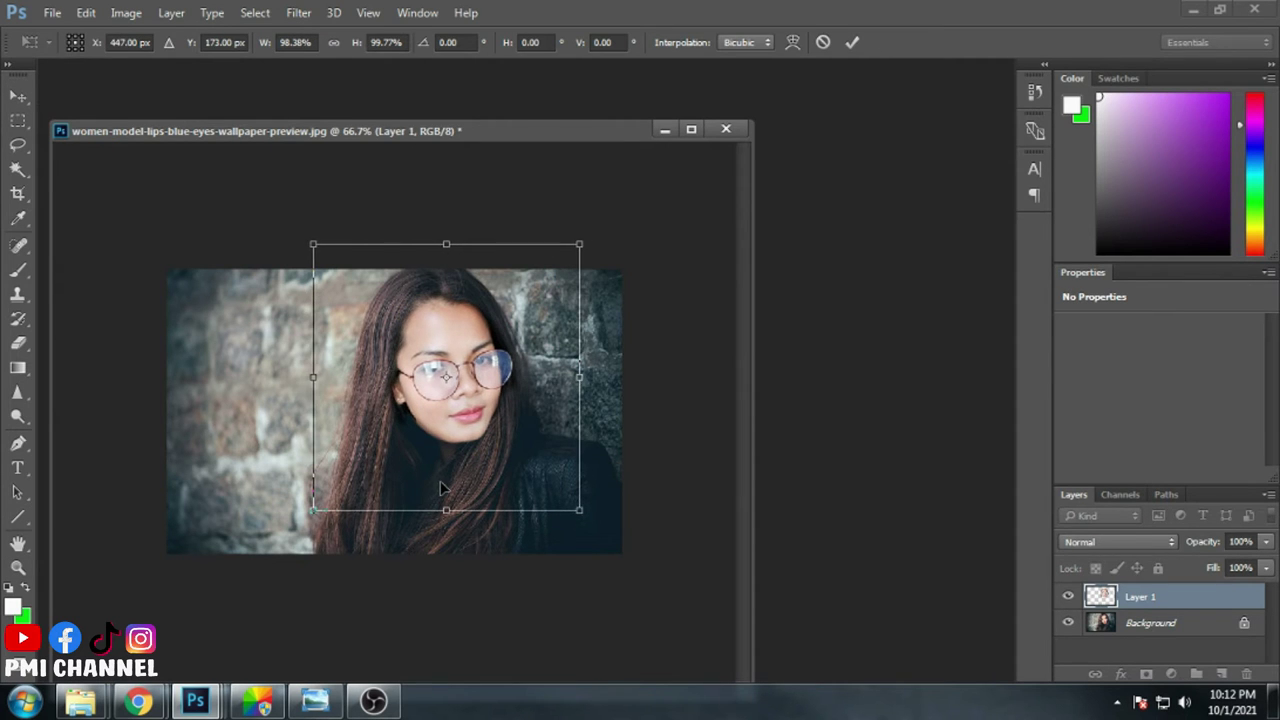
key(Return)
key(e)
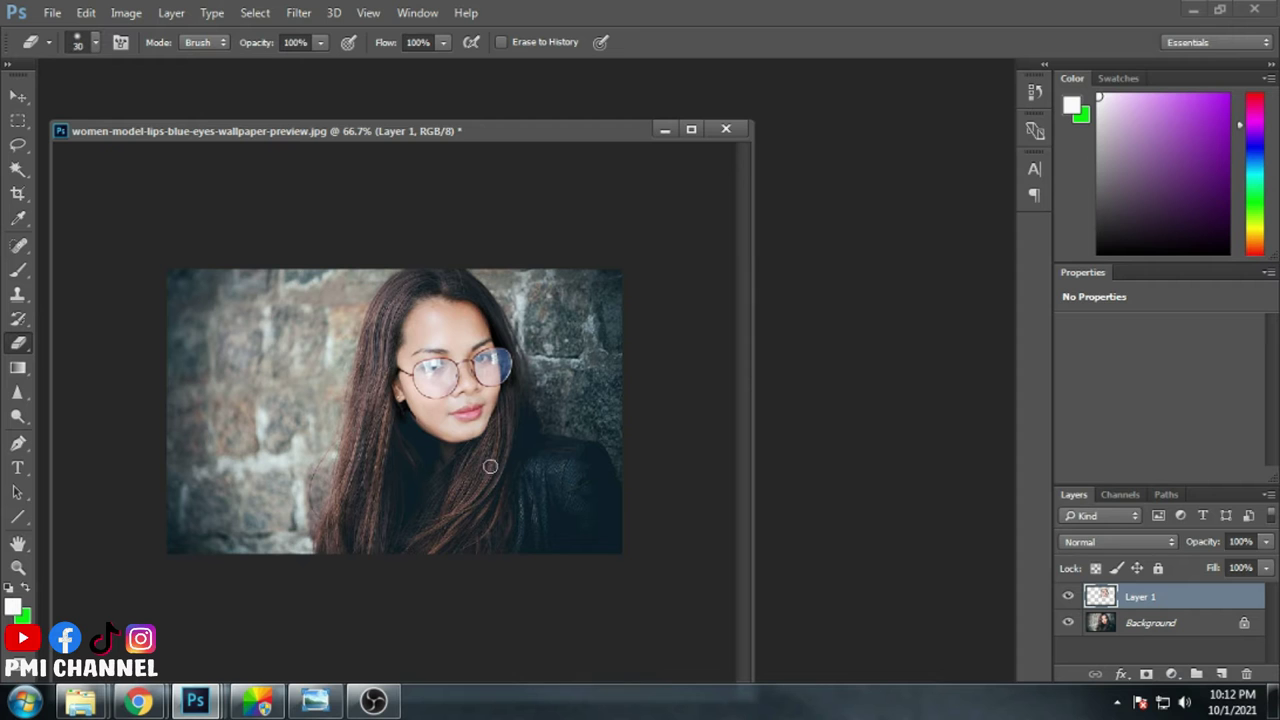
key(v)
click(310, 514)
key(Return)
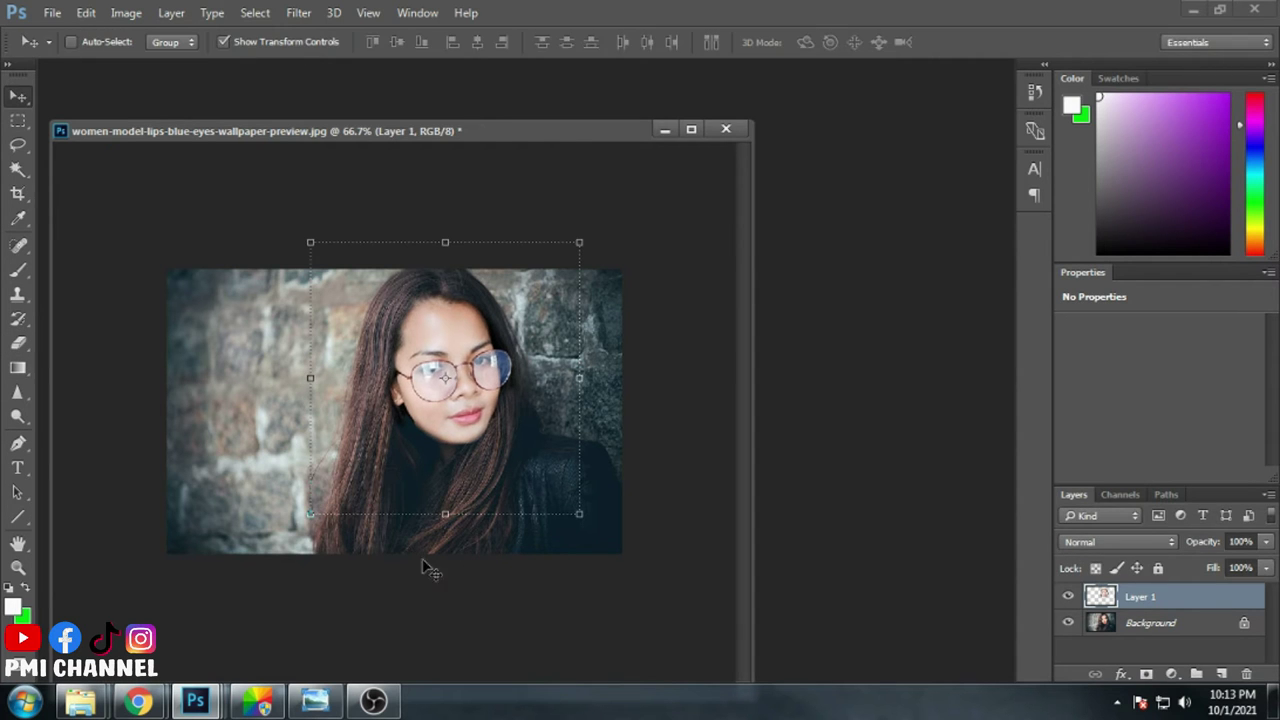
Step: Zoom in on the face and erase the leftover edge beside the ear
key(z)
click(394, 449)
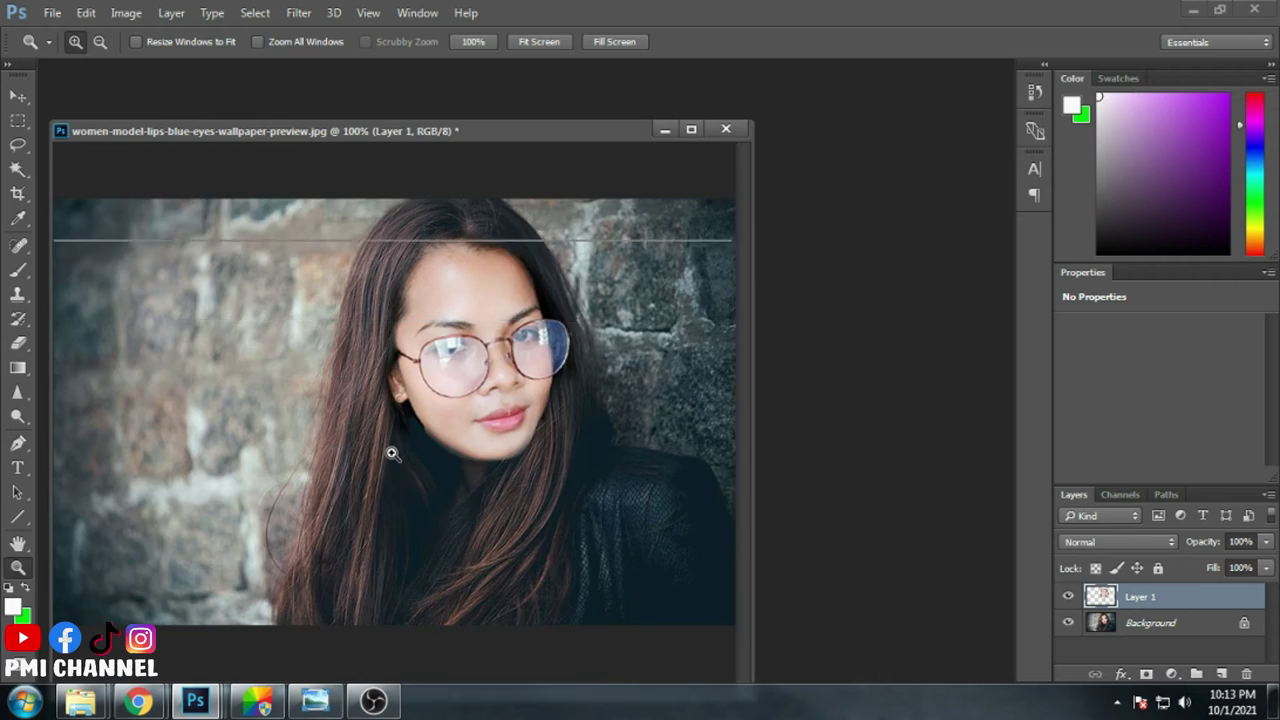
click(457, 526)
key(e)
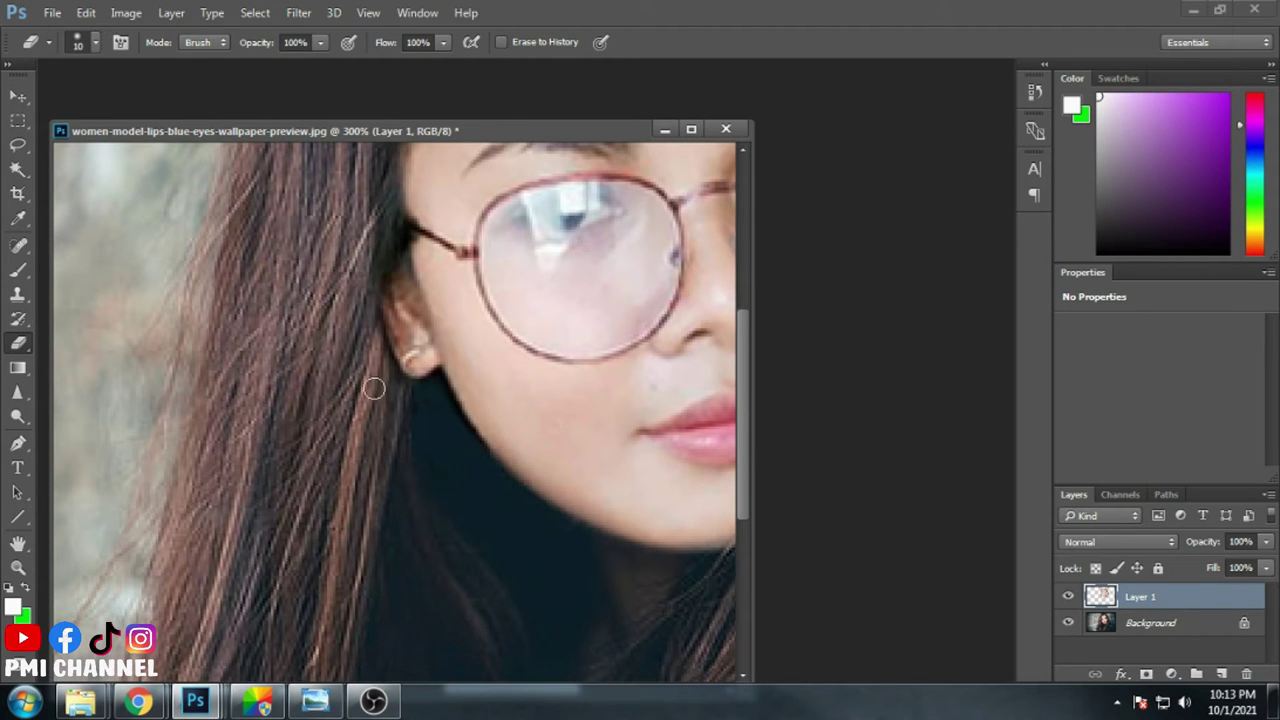
key(z)
right_click(462, 488)
click(495, 617)
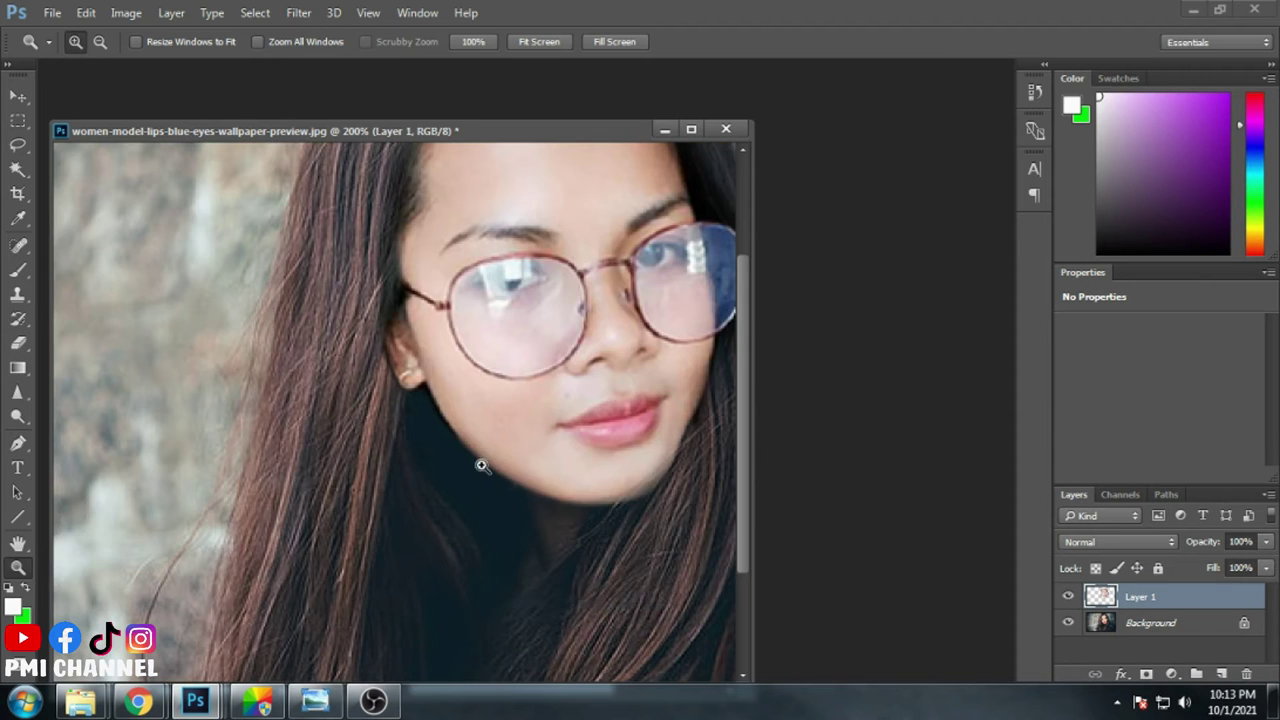
right_click(476, 460)
click(505, 595)
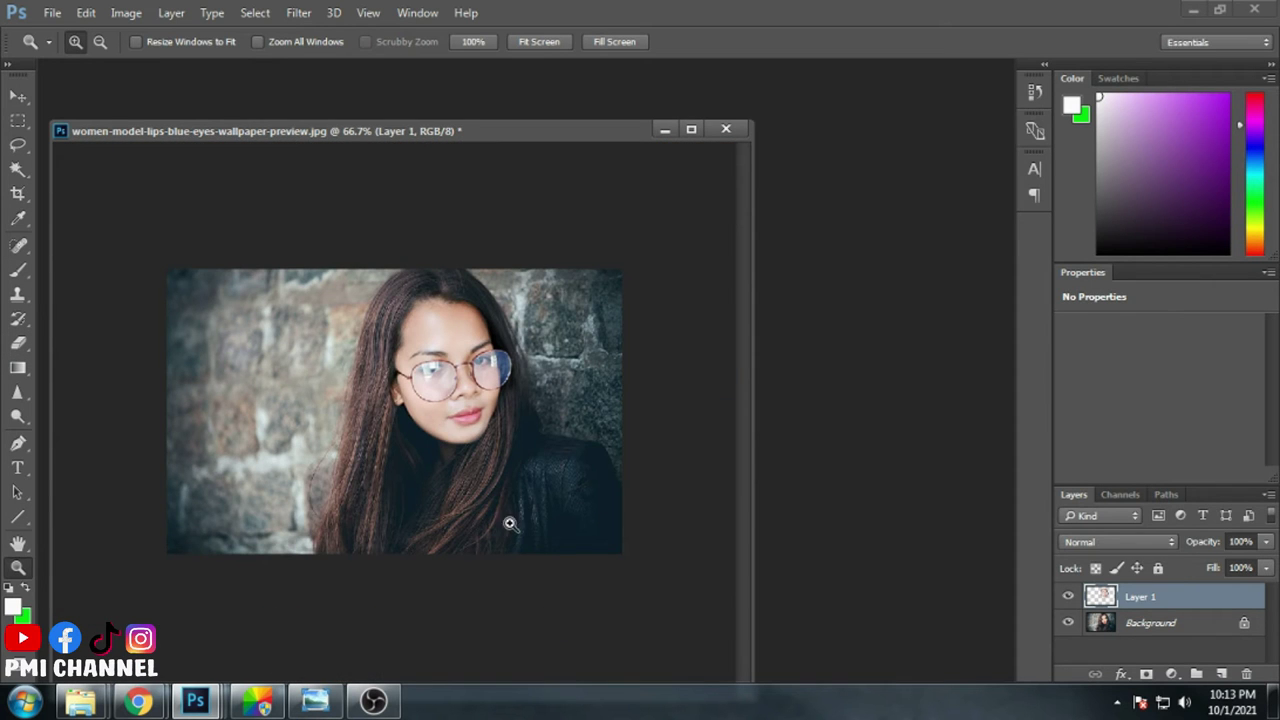
Step: At 200%, erase more of the jaw edge, then zoom out to view the whole photo
drag(366, 337, 700, 543)
key(e)
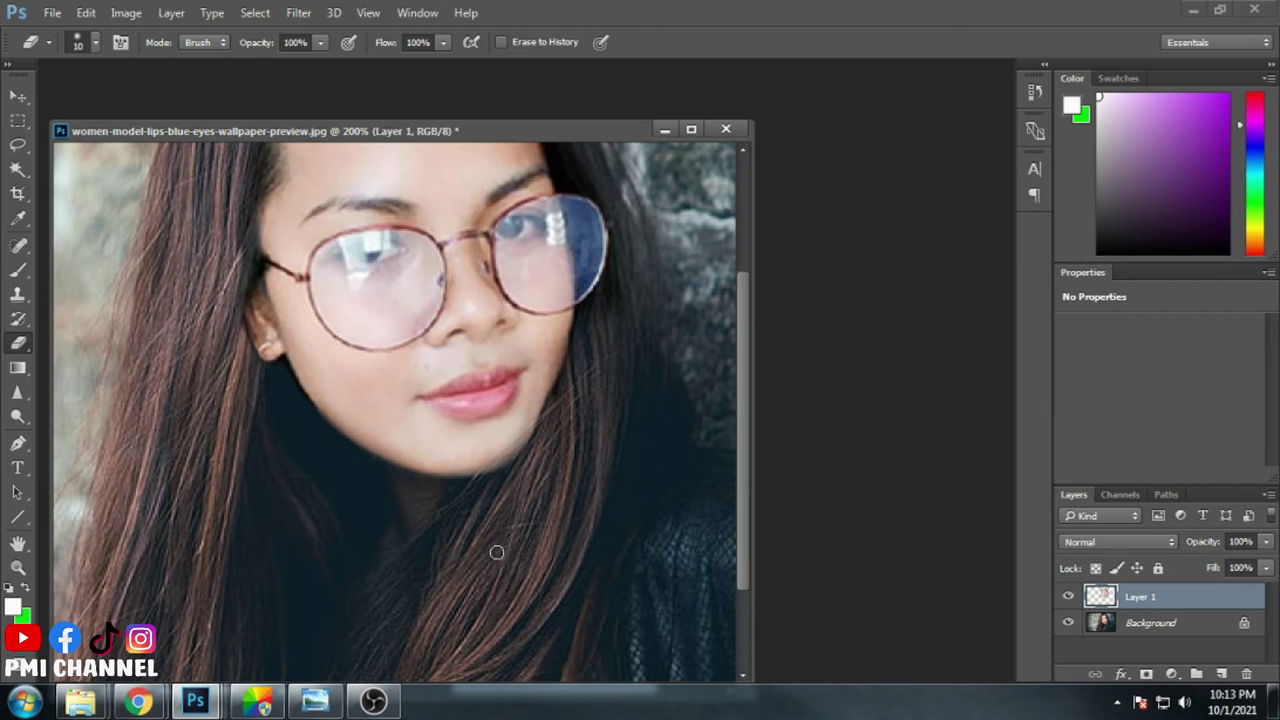
key(z)
right_click(630, 478)
click(680, 600)
right_click(630, 458)
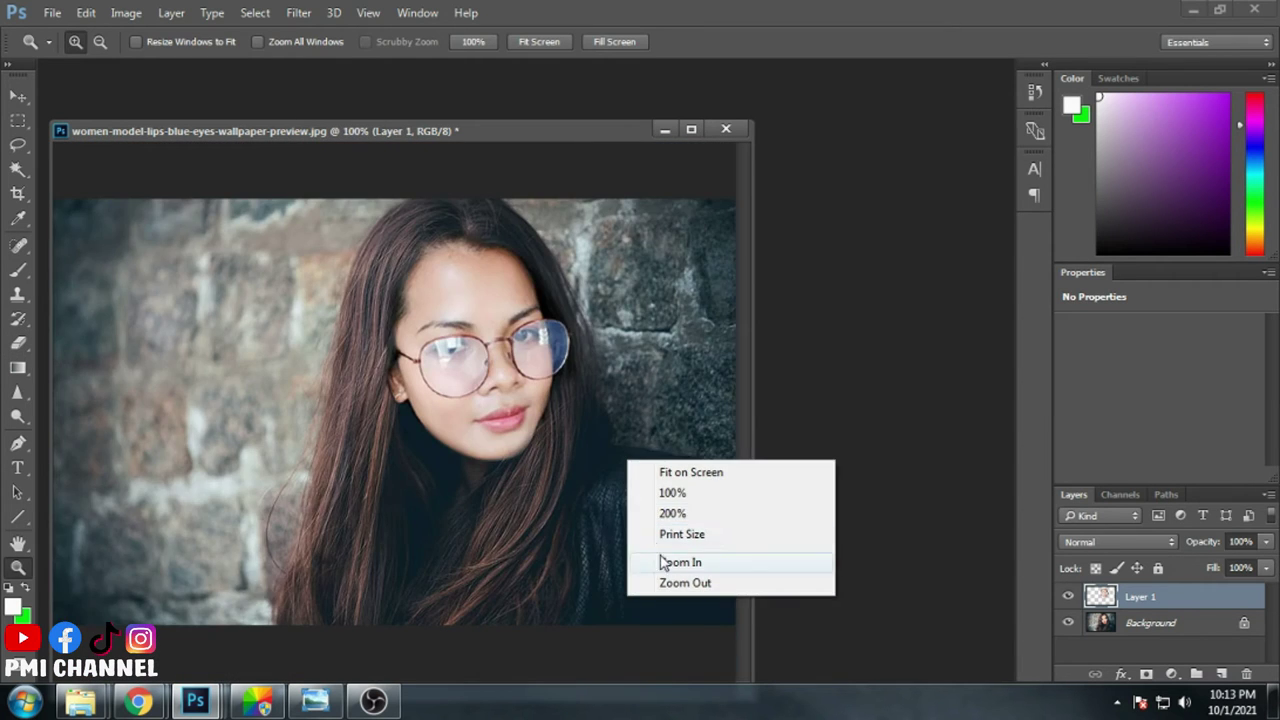
click(680, 586)
Step: Add a Brightness/Contrast adjustment layer with slightly lowered brightness
click(1171, 673)
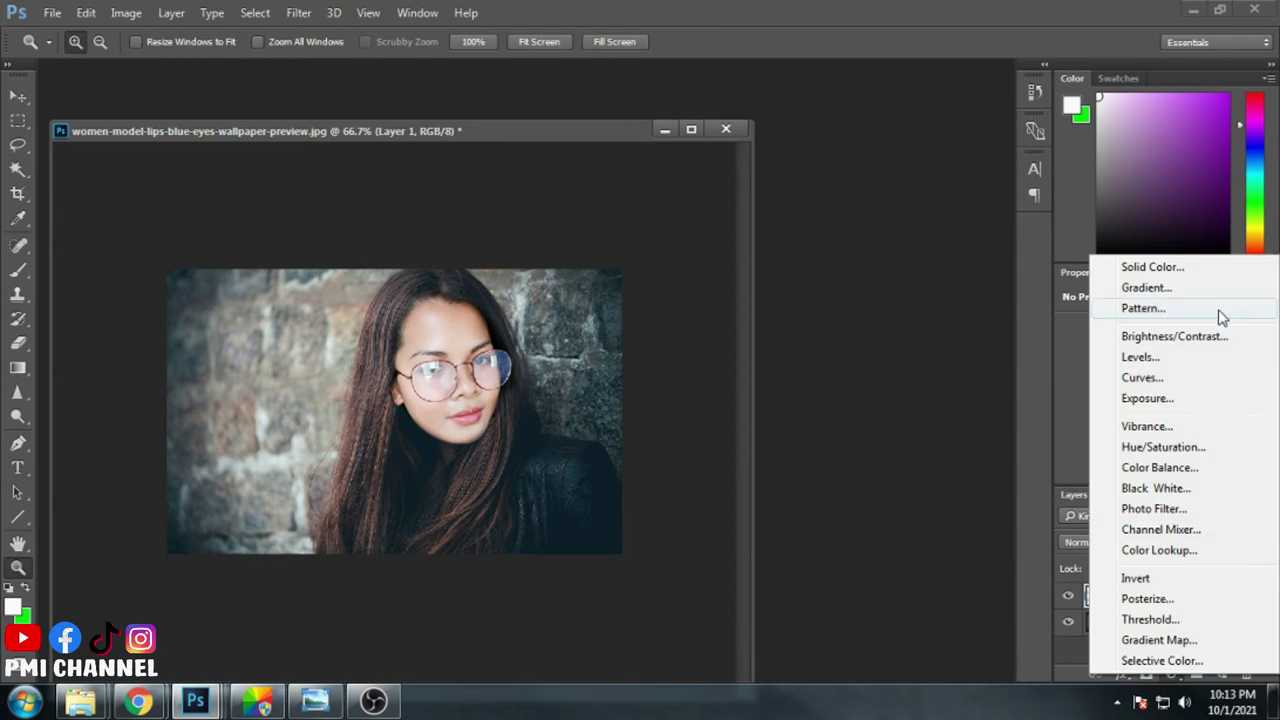
click(1180, 334)
mouse_move(1168, 381)
mouse_down()
mouse_move(1142, 379)
mouse_move(1226, 418)
mouse_move(1185, 418)
mouse_move(1145, 450)
mouse_up()
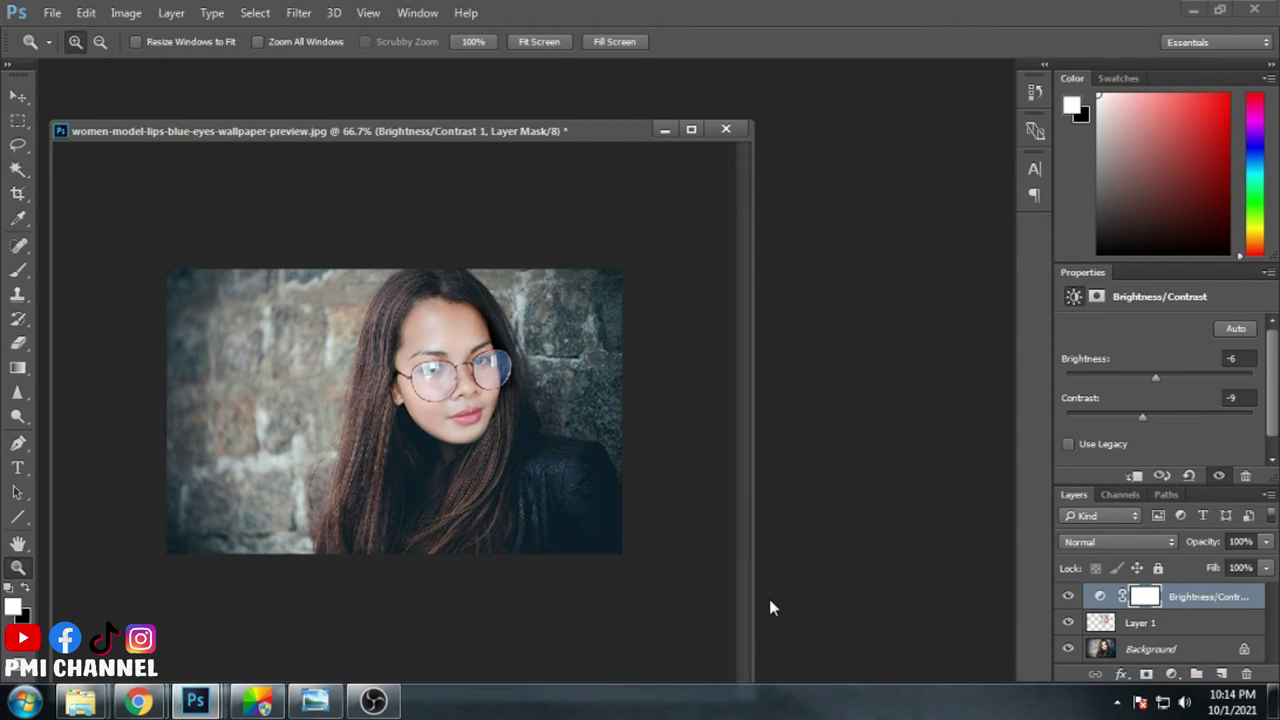
drag(466, 603, 471, 463)
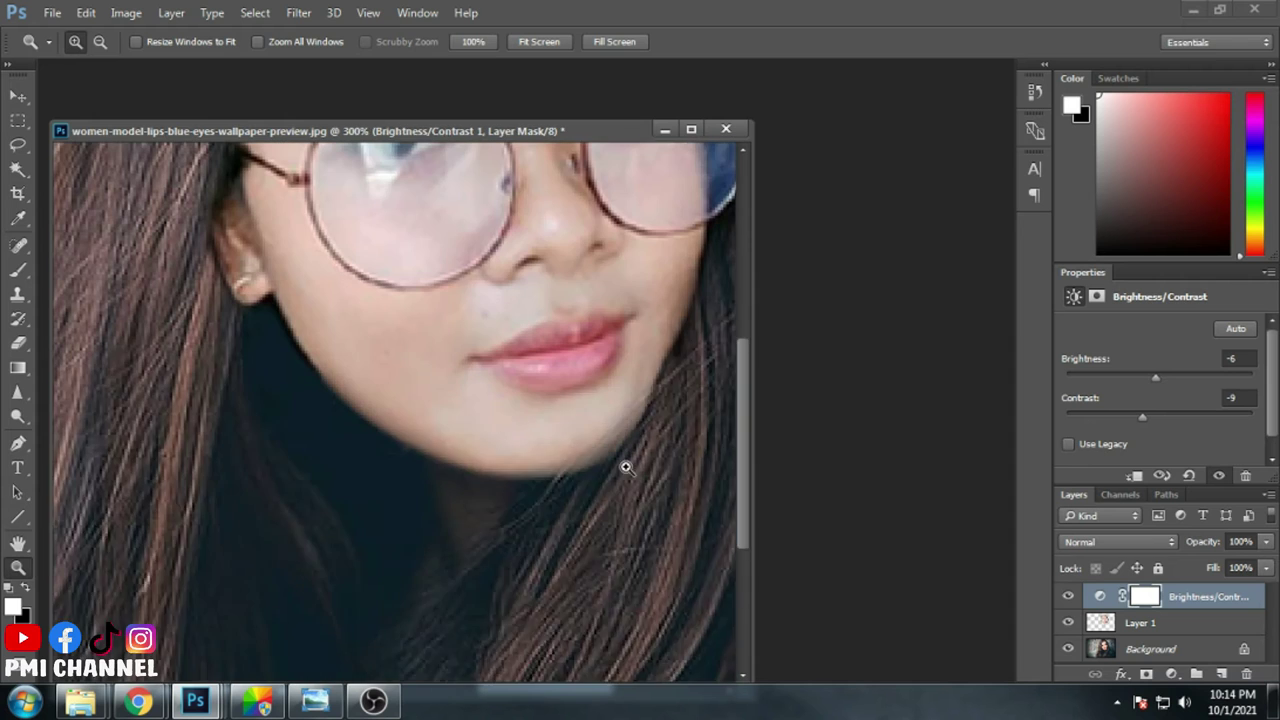
click(1150, 623)
Step: Add a Hue/Saturation adjustment layer with Saturation raised to +34
click(1172, 674)
click(1163, 449)
drag(1159, 437, 1189, 444)
right_click(602, 426)
click(666, 508)
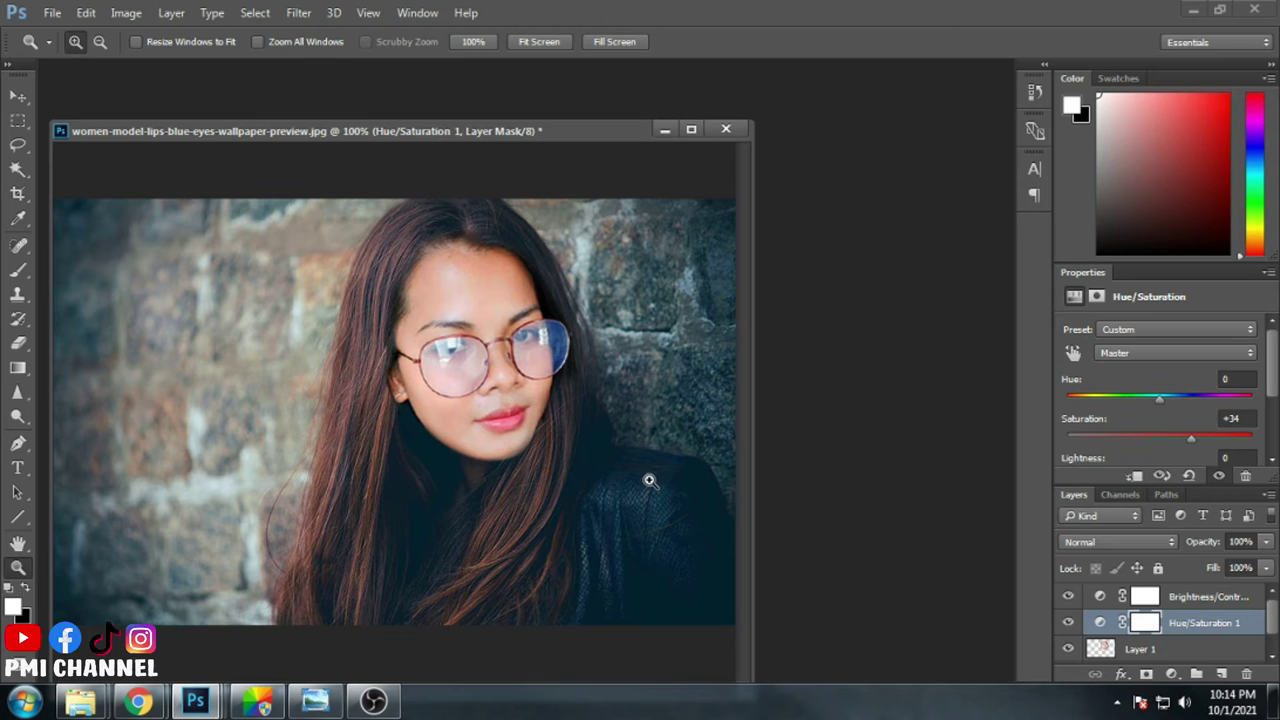
Step: Add a Color Balance adjustment layer with midtones Cyan–Red set to +4
click(1163, 650)
click(1172, 674)
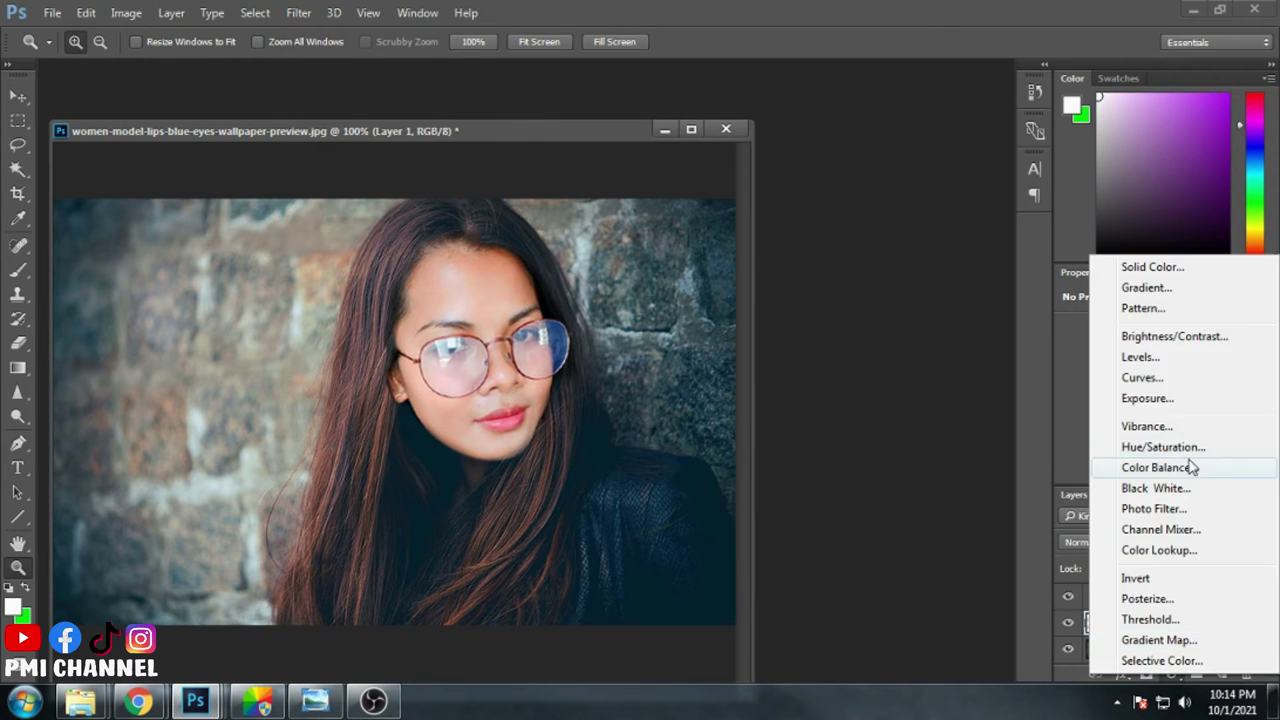
click(1190, 467)
mouse_move(1128, 370)
mouse_down()
mouse_move(1161, 383)
mouse_move(1137, 406)
mouse_move(1147, 409)
mouse_up()
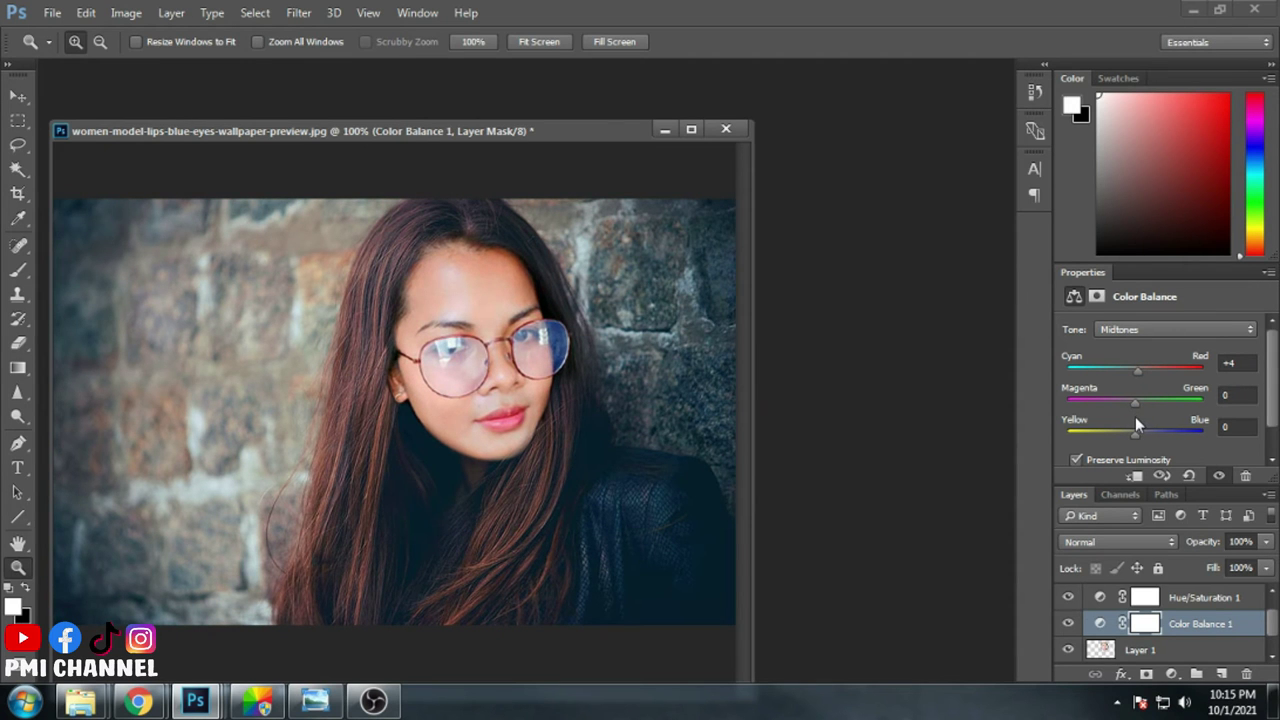
drag(1134, 432, 1135, 437)
scroll(1222, 597, down, 1)
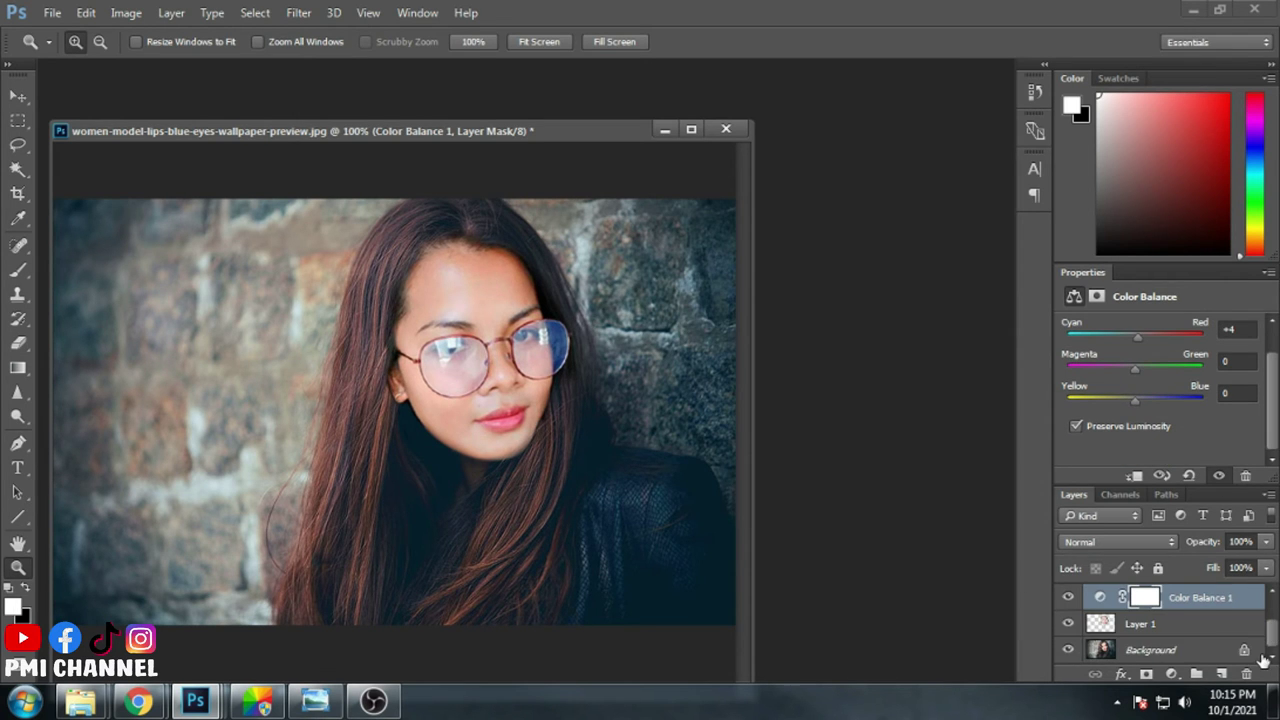
drag(1265, 655, 1267, 585)
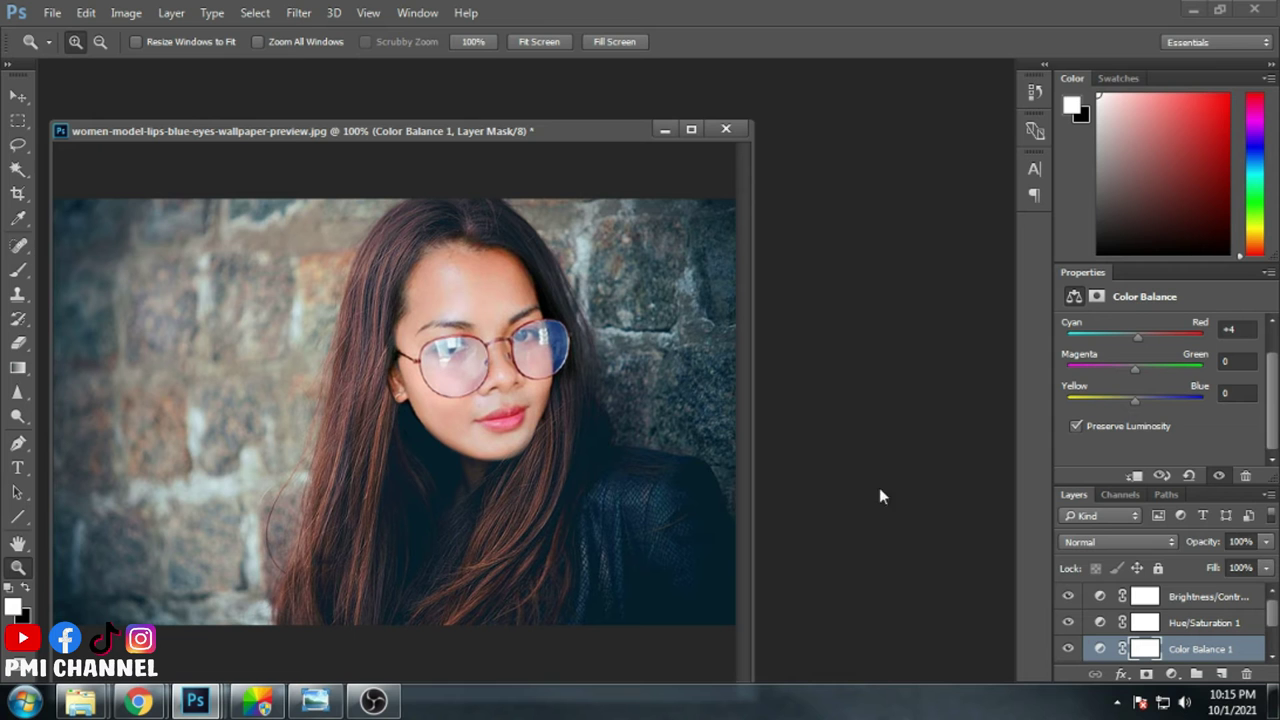
Step: Save the portrait as a JPEG named 'model'
click(52, 12)
click(75, 178)
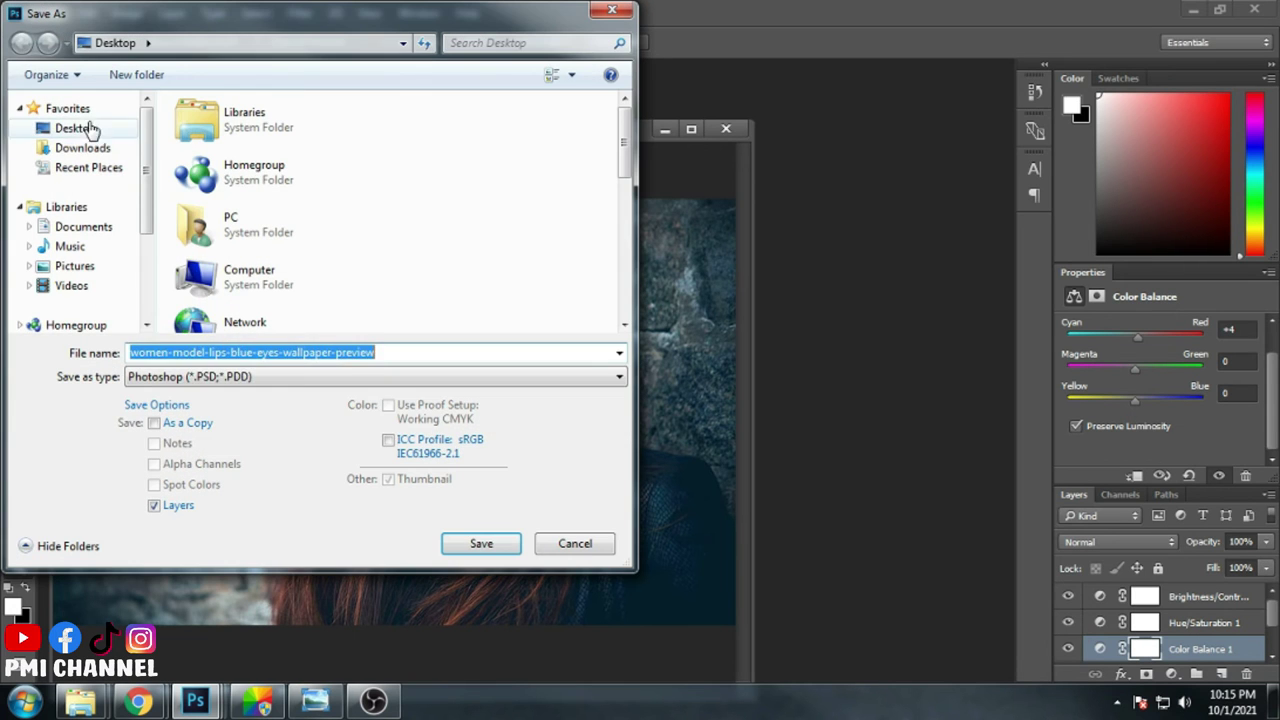
text(model)
click(248, 377)
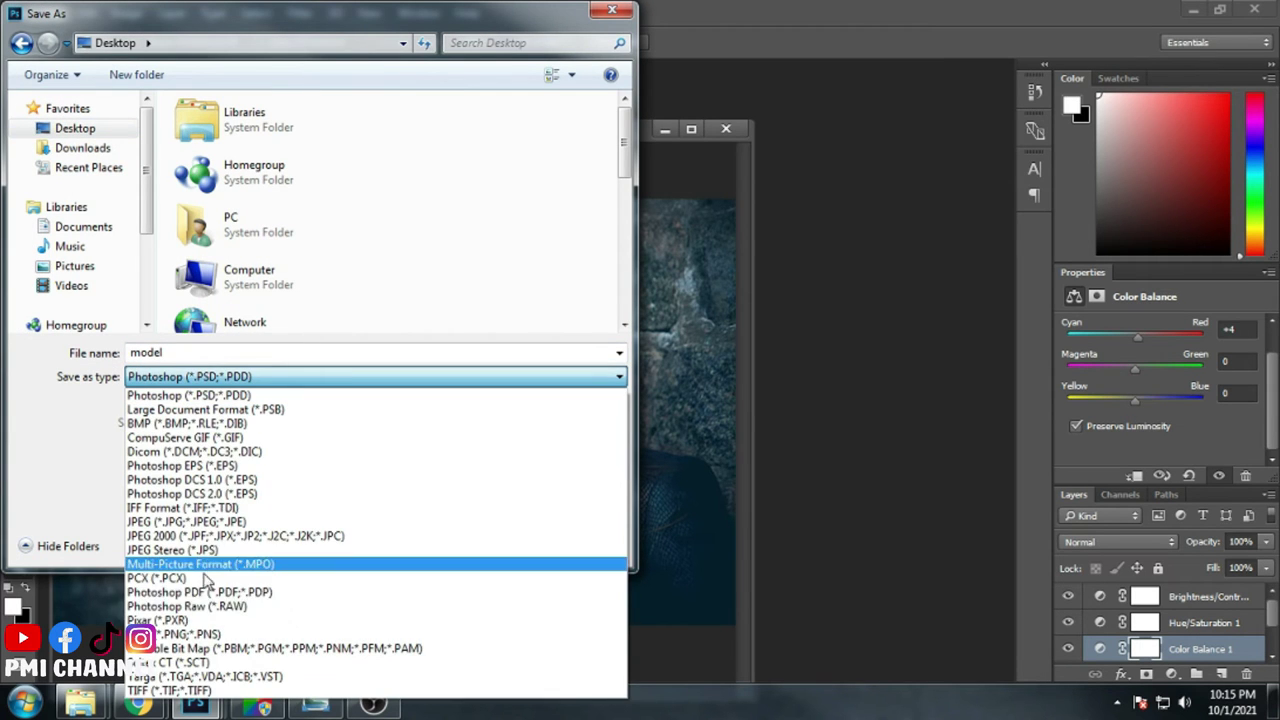
click(200, 528)
click(470, 545)
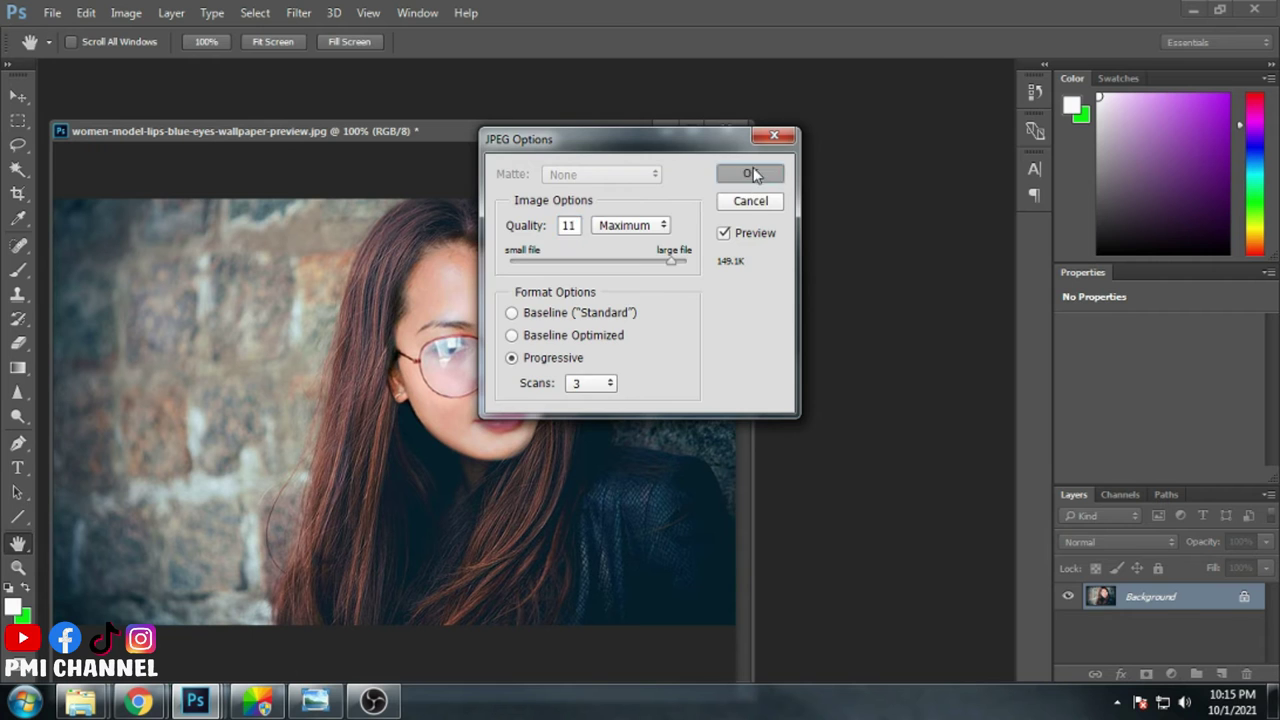
Step: Launch Fotor, open the saved model image for editing, and apply a scene preset
click(258, 702)
click(630, 190)
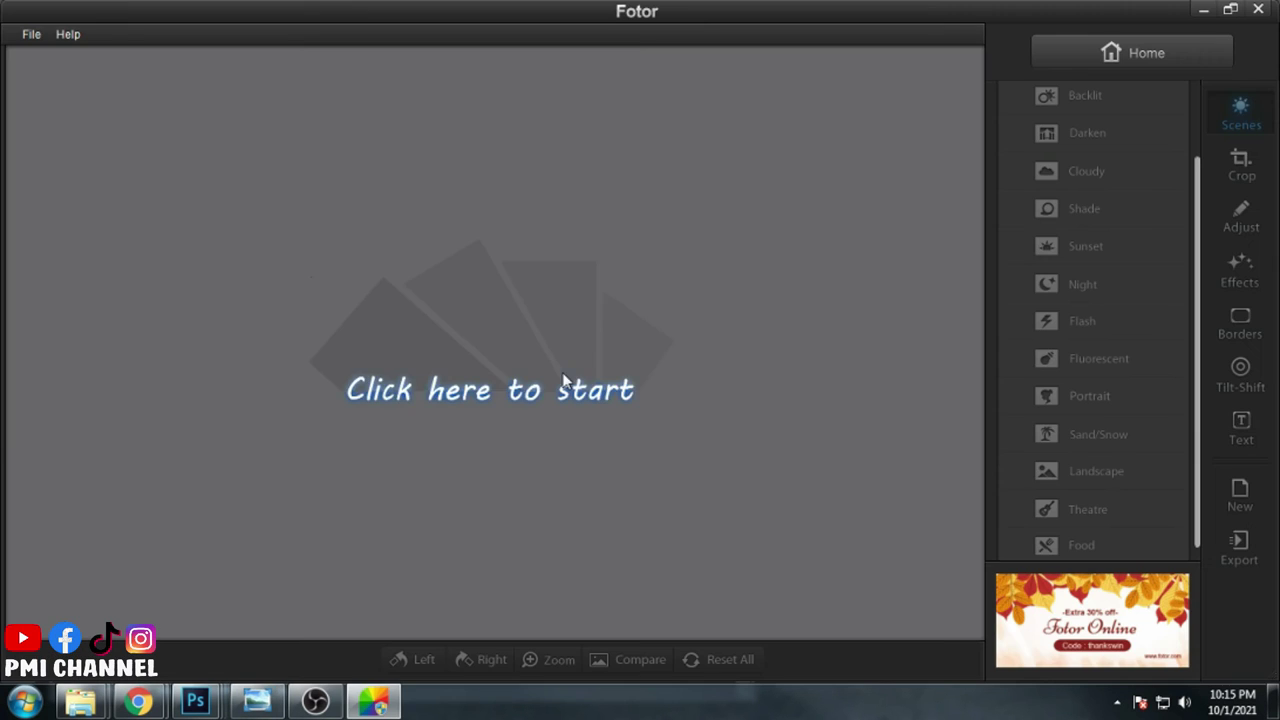
click(687, 259)
scroll(400, 250, down, 3)
scroll(400, 250, down, 3)
double_click(250, 188)
click(1092, 488)
Step: Try the Sunset scene, then remove the scene effect from the photo
scroll(1075, 515, down, 2)
click(1080, 500)
click(1100, 241)
scroll(1097, 182, up, 2)
click(1083, 107)
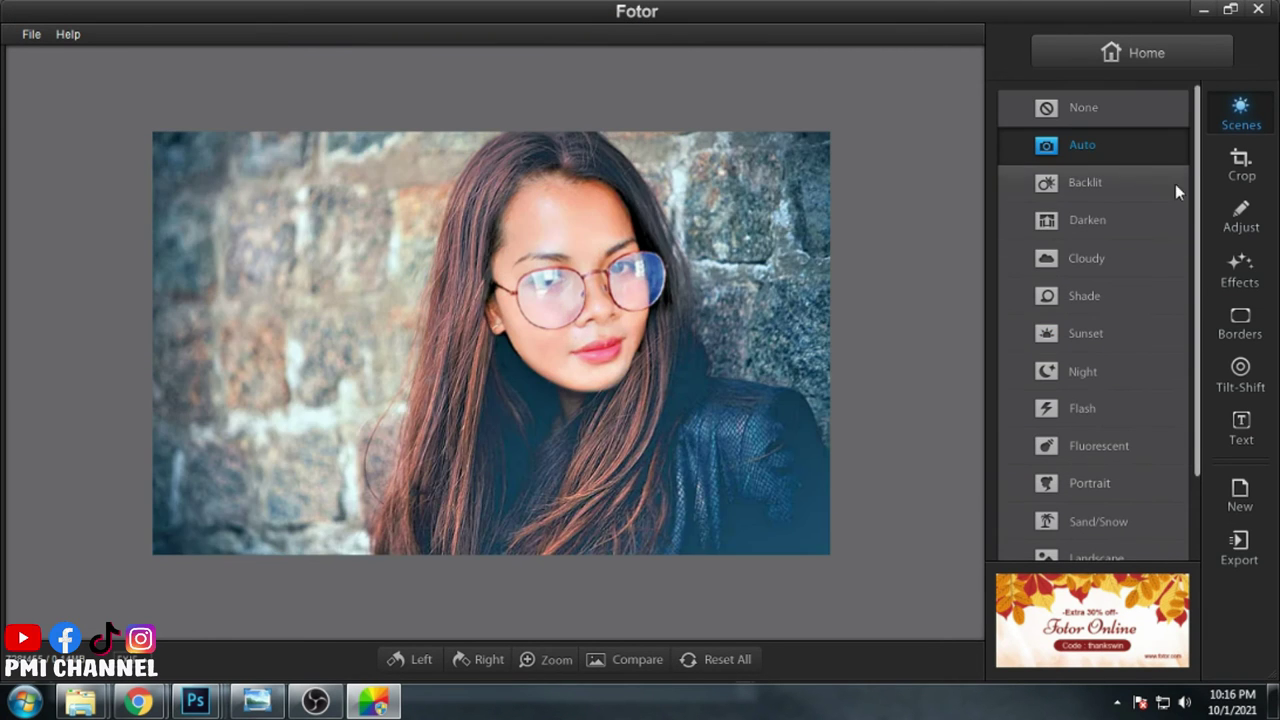
Step: Try the Lomo presets Cool Summer, Sparta, Lomo Life and Sepia Glow at reduced strength
click(1240, 270)
click(1110, 148)
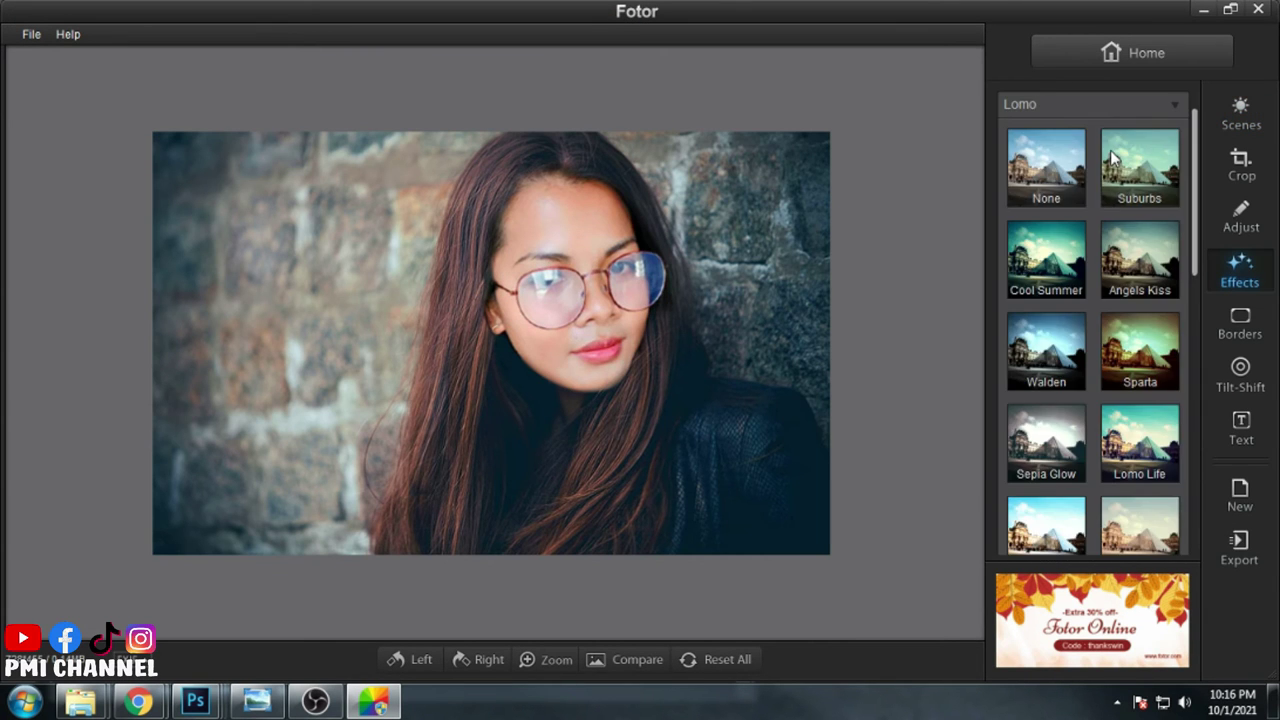
click(1046, 258)
drag(1168, 352, 1054, 354)
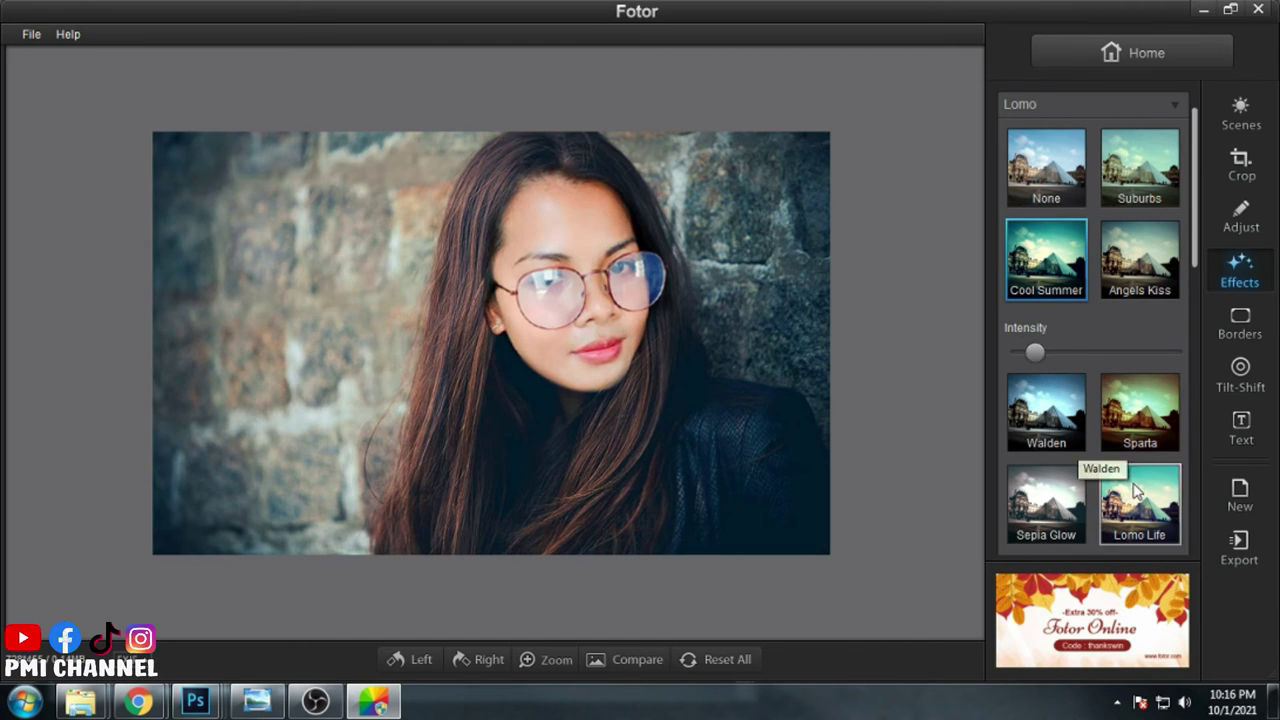
click(1140, 410)
drag(1172, 424, 1031, 424)
click(1150, 505)
drag(1171, 537, 1064, 537)
click(1065, 428)
drag(1168, 537, 1025, 540)
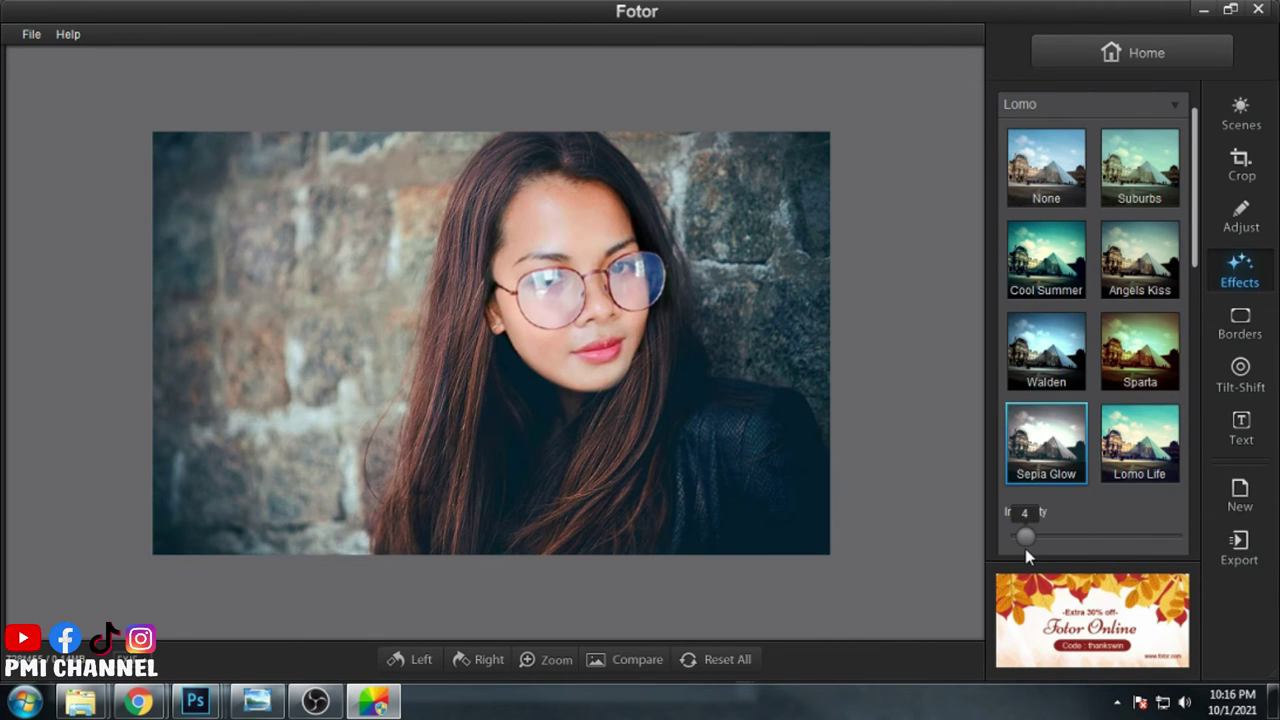
click(1090, 103)
Step: Try the Vignette presets Turquoise, Green Light, Cantaloupe at 38, and Chill
click(1060, 217)
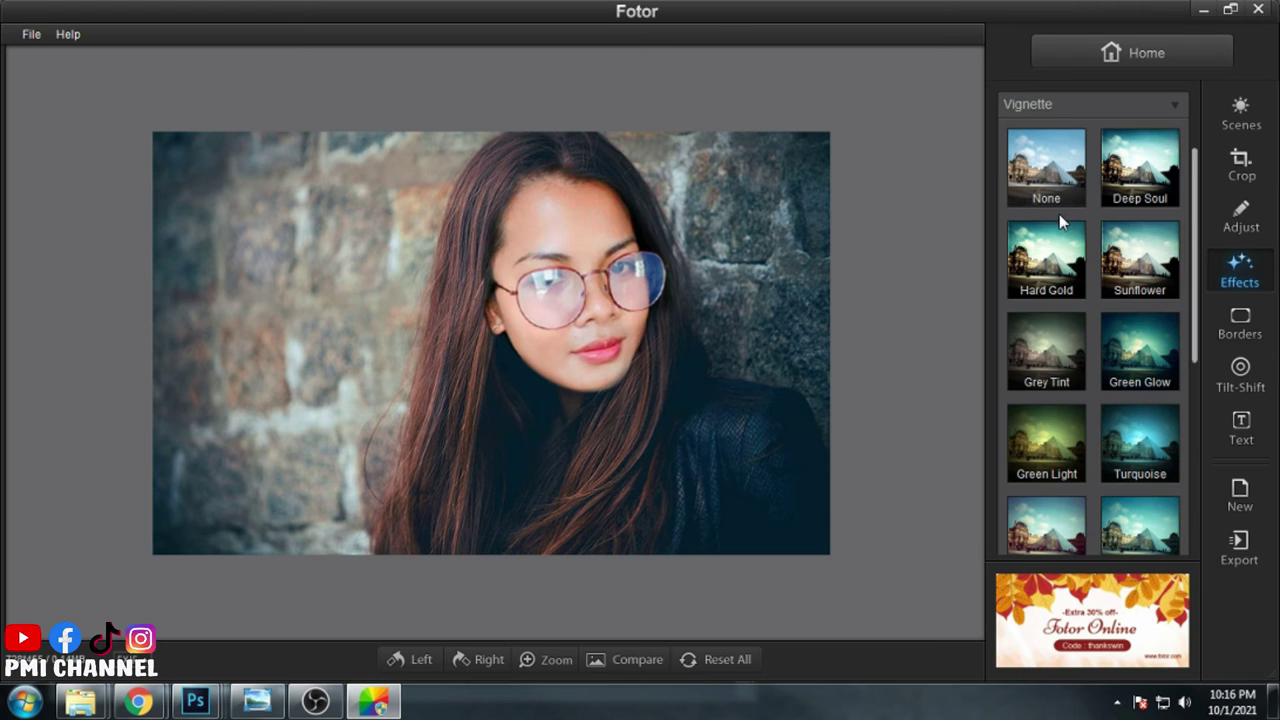
click(1140, 440)
scroll(1140, 450, down, 2)
click(1046, 272)
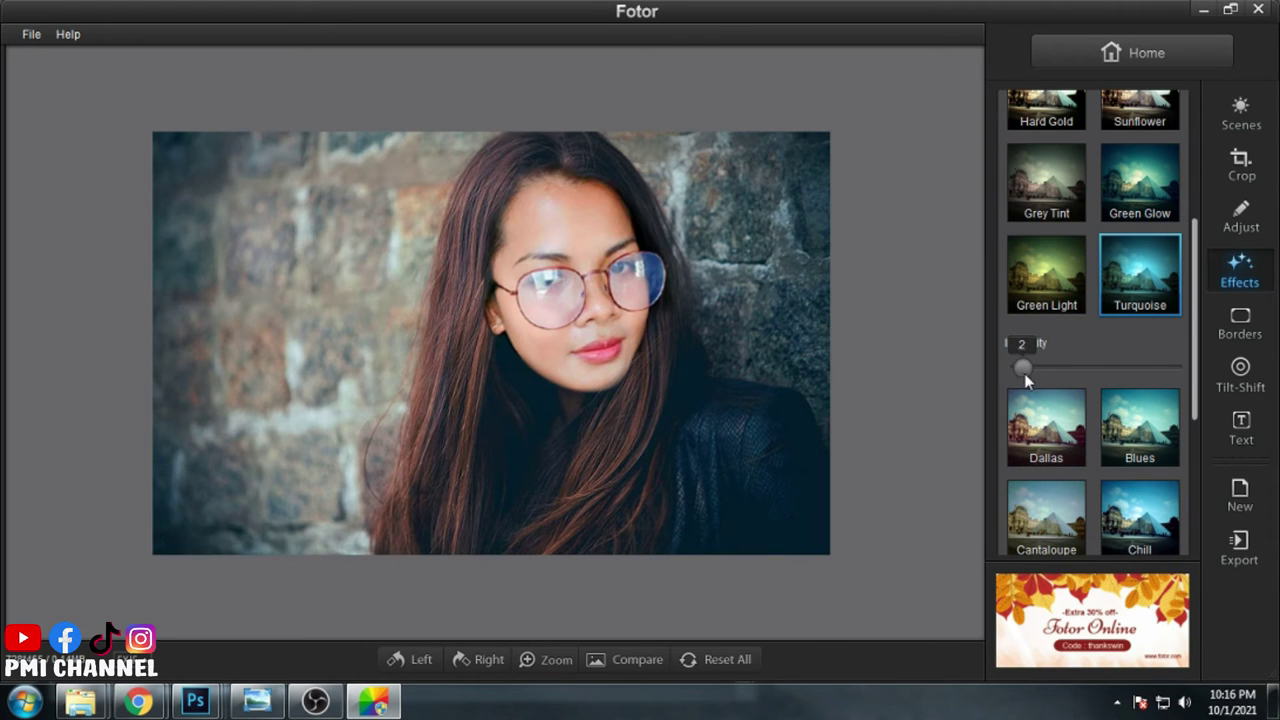
click(1098, 367)
click(1046, 510)
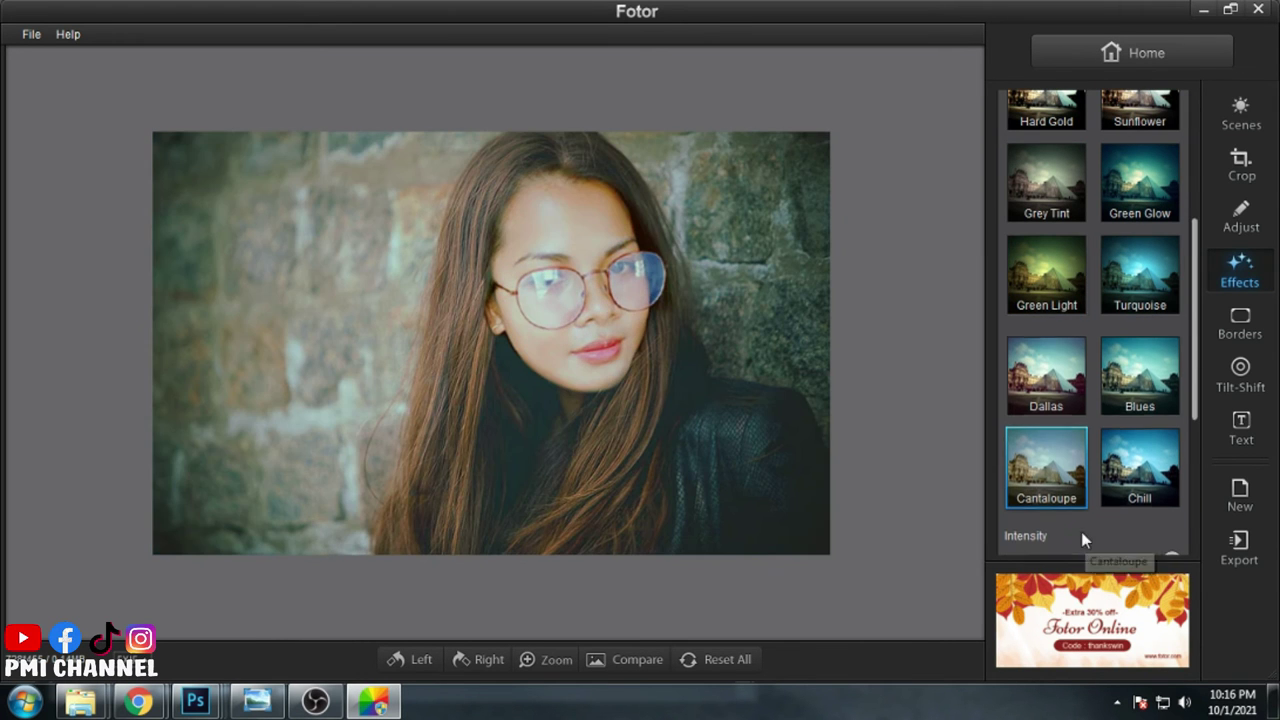
drag(1096, 550, 1076, 552)
click(1110, 485)
mouse_move(1168, 494)
mouse_down()
mouse_move(1034, 494)
mouse_move(1071, 494)
mouse_up()
Step: Apply the Green Glow vignette effect at about 40 intensity
click(1142, 245)
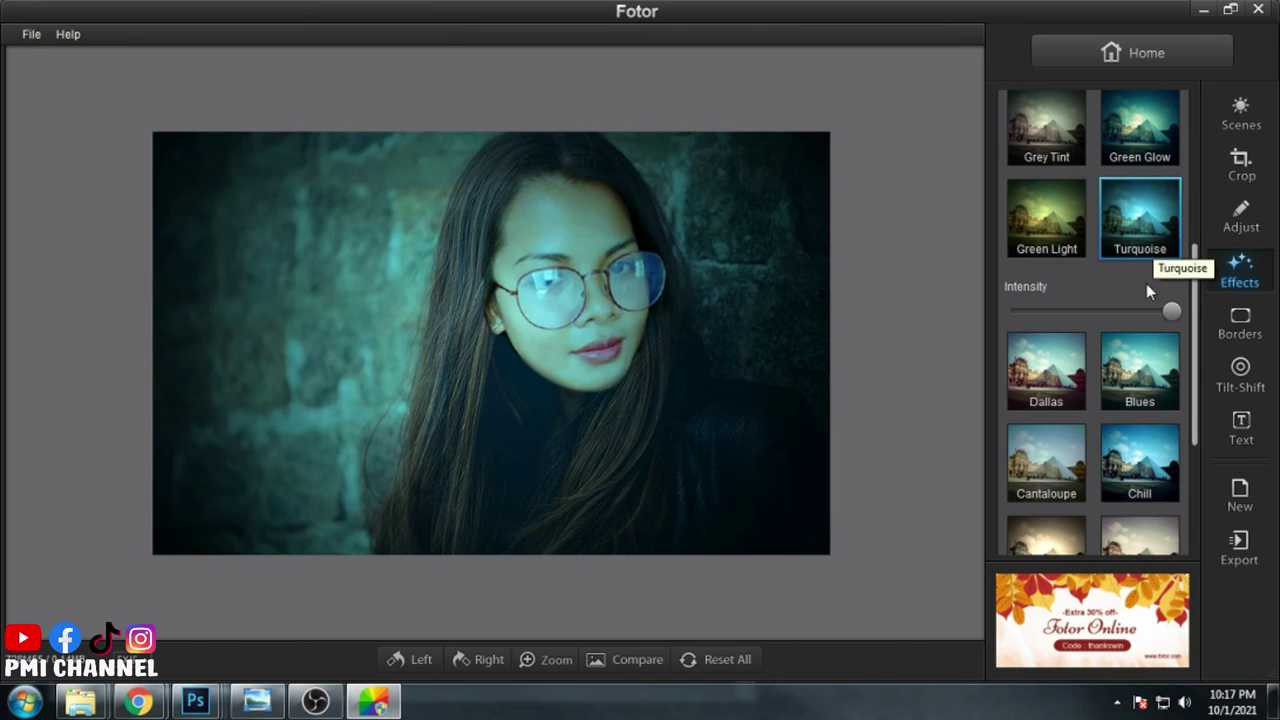
click(1143, 122)
click(1078, 220)
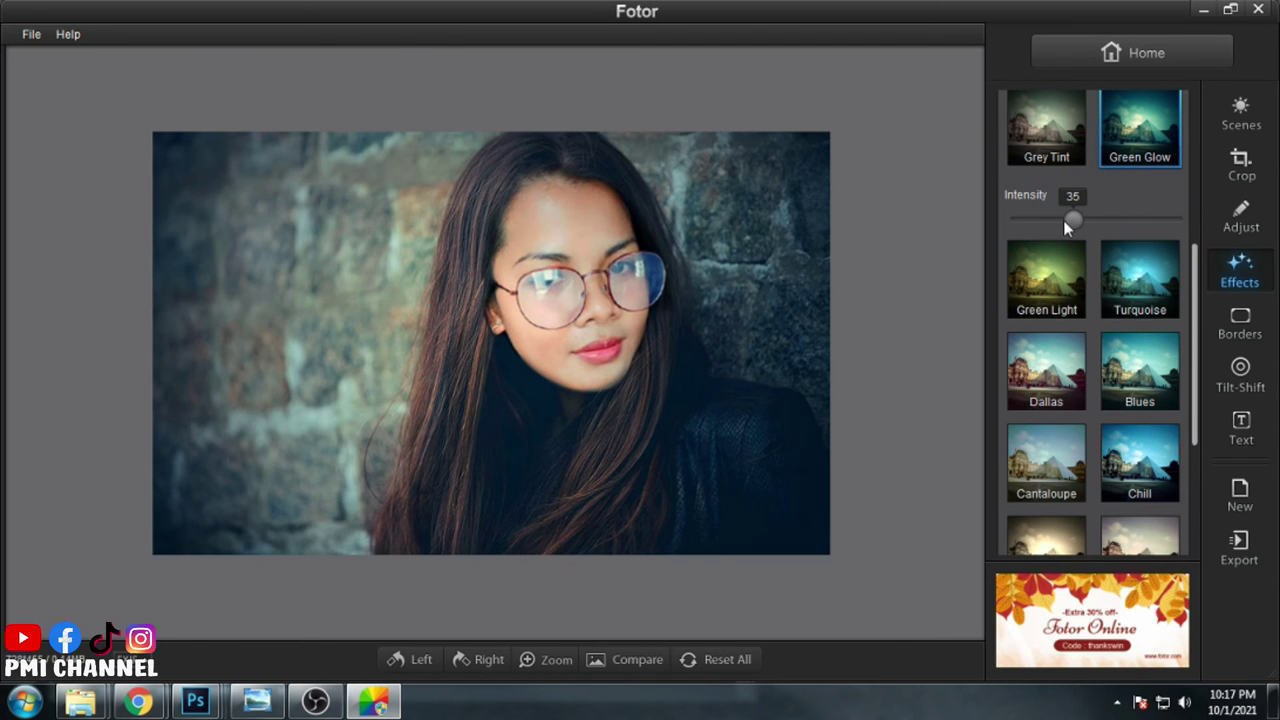
mouse_move(1052, 220)
mouse_down()
mouse_move(1108, 240)
mouse_move(1072, 242)
mouse_up()
Step: Add a new text box with the name title and give it a slight shadow
click(1240, 425)
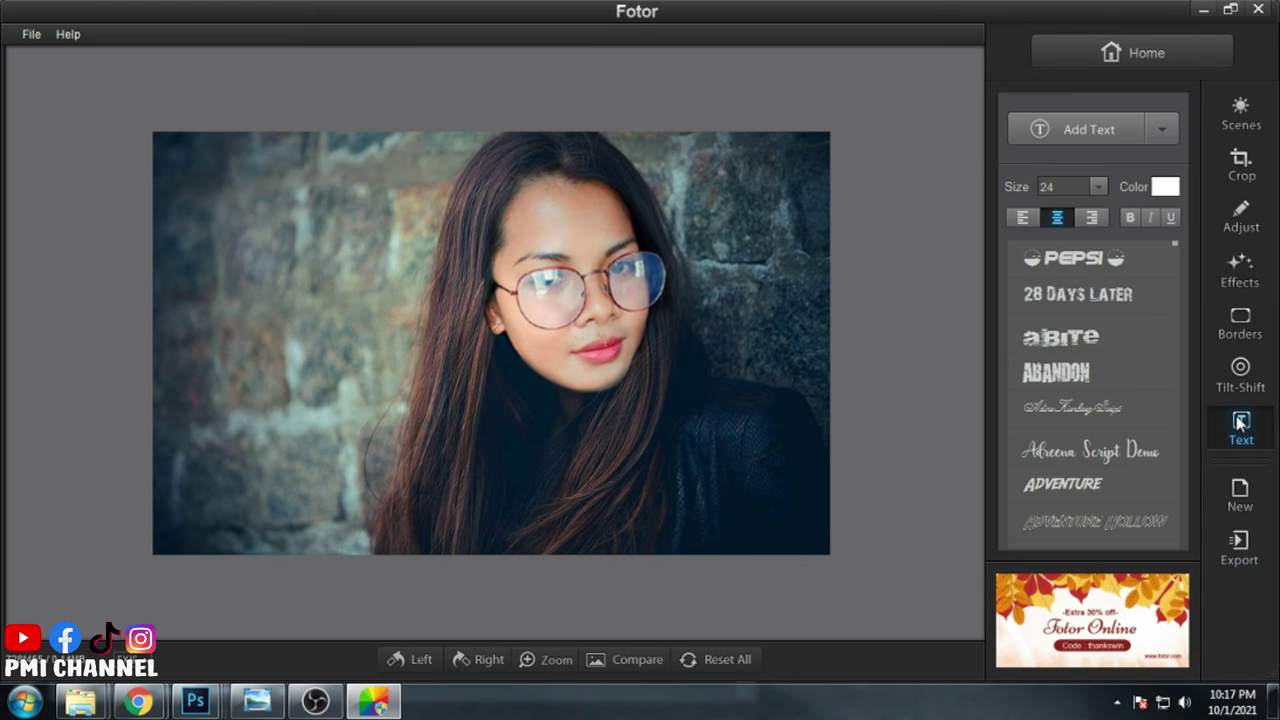
click(577, 345)
text(Love Alvarez)
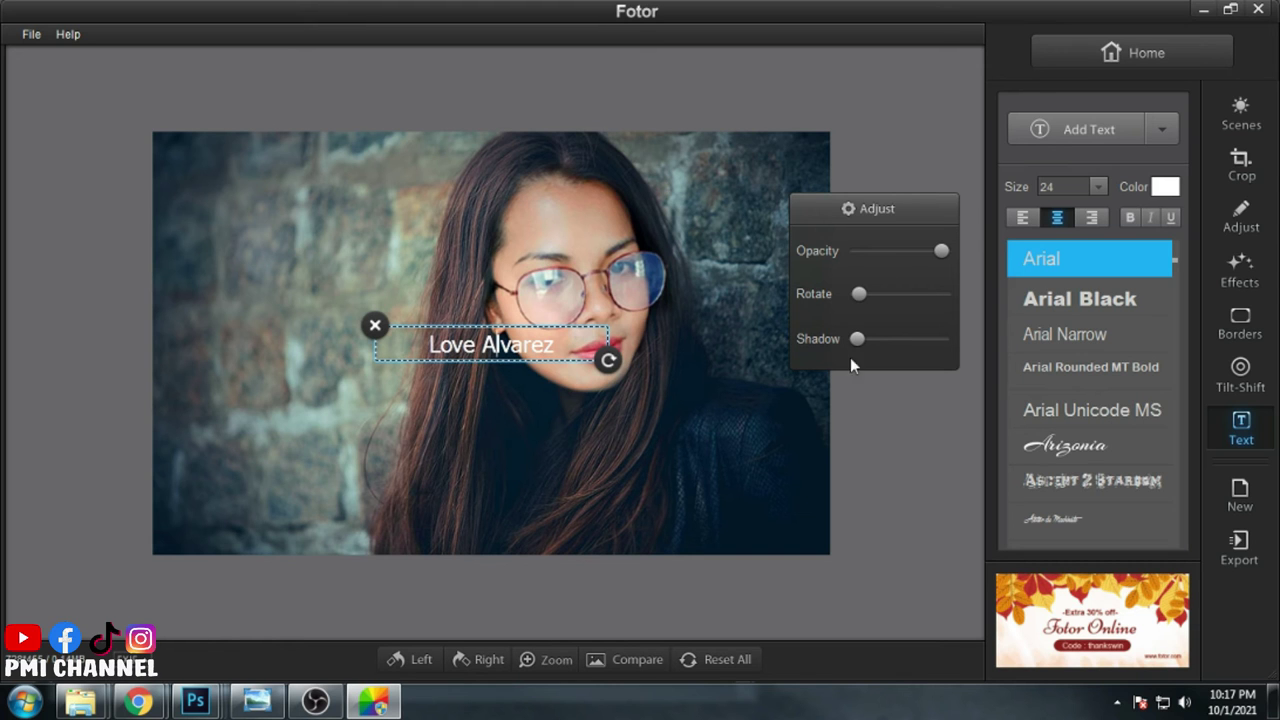
drag(879, 339, 883, 339)
Step: Try Champion Script, a calligraphy font and Handycheera on the title
scroll(1086, 443, down, 5)
click(1070, 440)
scroll(1065, 437, down, 3)
scroll(1070, 430, down, 3)
scroll(1070, 427, down, 5)
scroll(1080, 435, down, 4)
click(1100, 446)
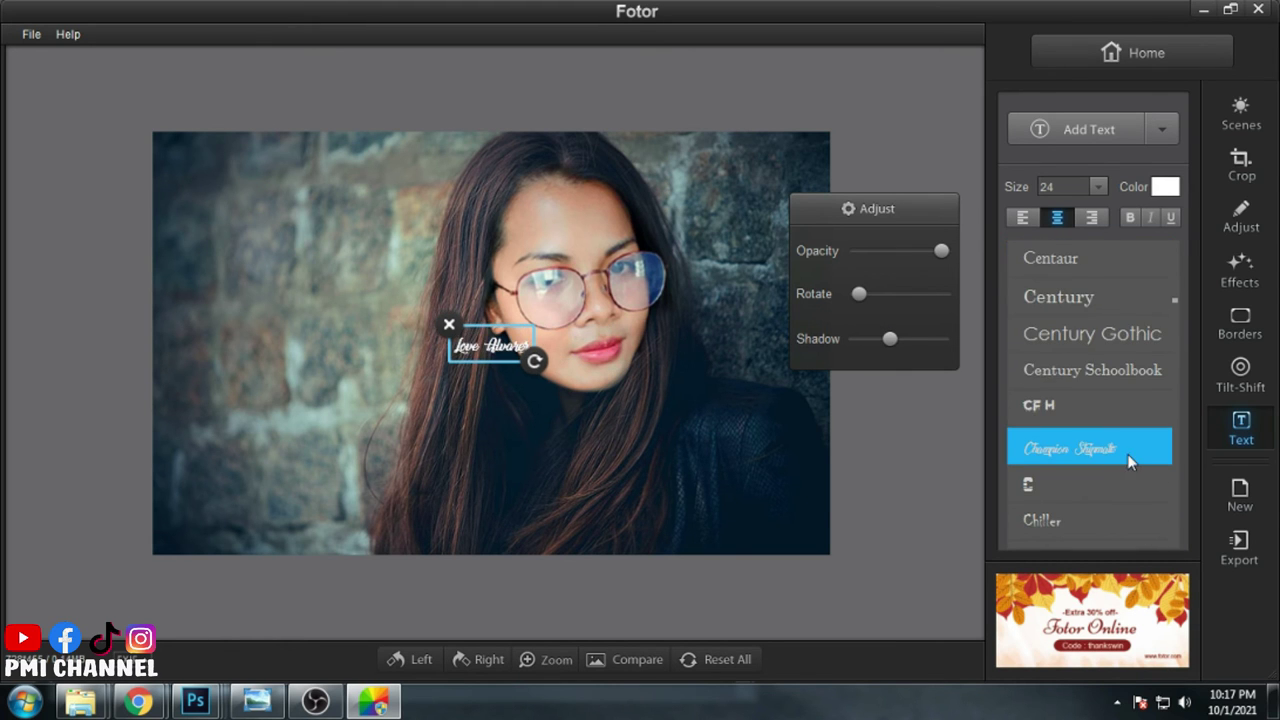
scroll(1114, 477, down, 1)
scroll(1090, 480, down, 3)
scroll(1068, 440, down, 5)
click(1075, 352)
scroll(1075, 480, down, 4)
scroll(1076, 480, down, 5)
scroll(1079, 472, down, 5)
scroll(1081, 472, down, 5)
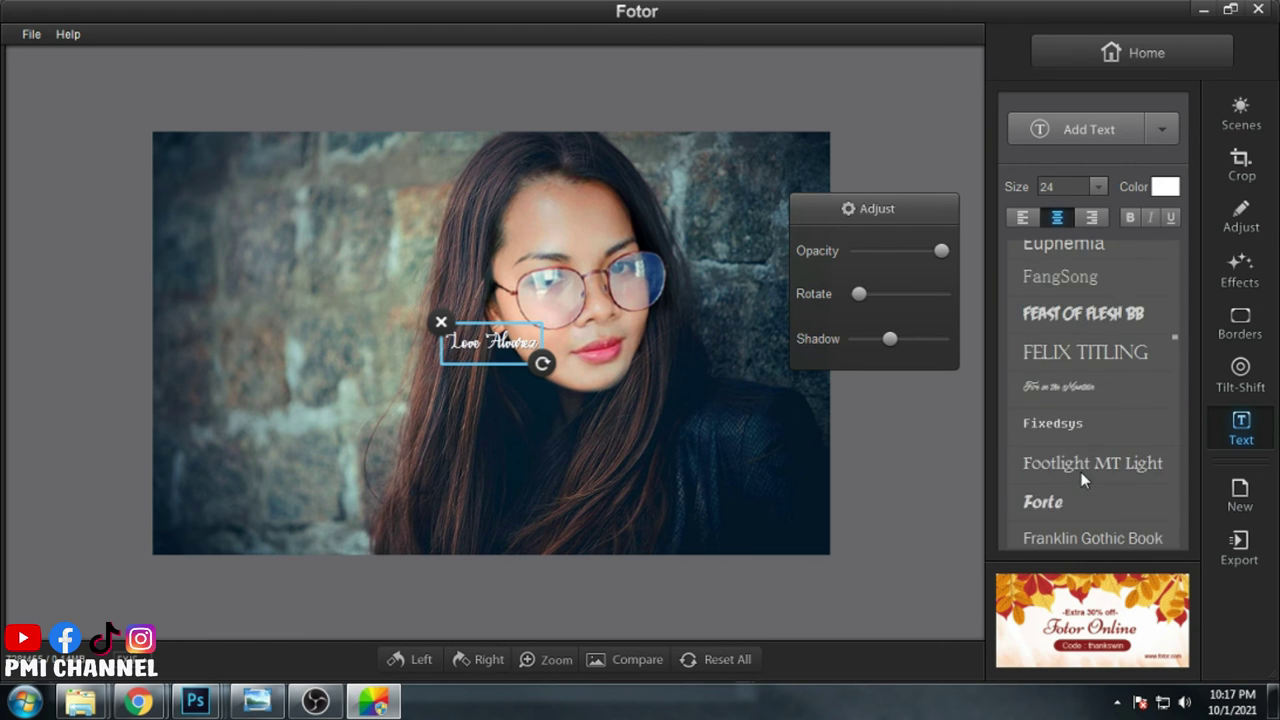
scroll(1081, 476, down, 5)
click(1071, 334)
scroll(1106, 440, down, 5)
scroll(1100, 400, down, 2)
click(1100, 375)
scroll(1100, 397, down, 5)
click(1095, 298)
scroll(1090, 400, down, 5)
Step: Try Informal Roman, then Beyond The Mountains, placing the title top-left at size 33
scroll(1174, 372, up, 1)
click(1170, 355)
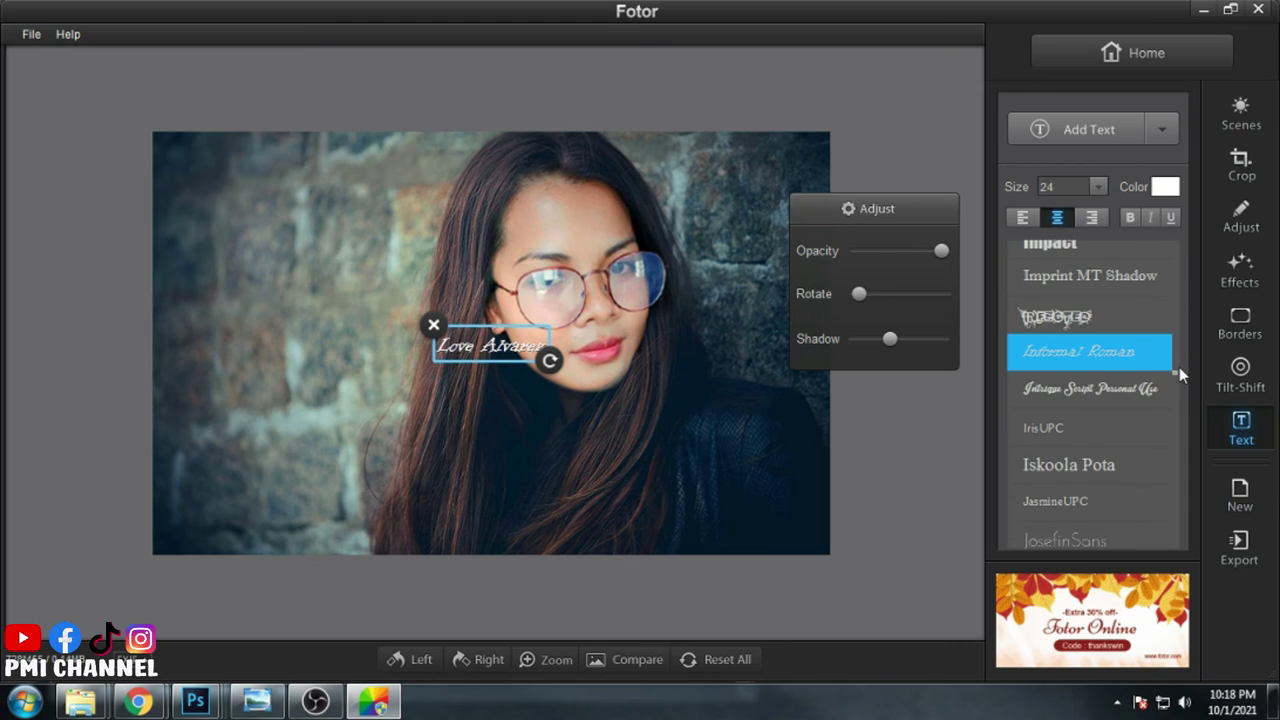
scroll(1176, 350, down, 5)
scroll(1174, 346, up, 5)
scroll(1177, 301, up, 5)
scroll(1177, 332, up, 5)
scroll(1171, 284, up, 5)
scroll(1170, 330, up, 5)
scroll(1160, 359, up, 5)
scroll(1130, 375, up, 5)
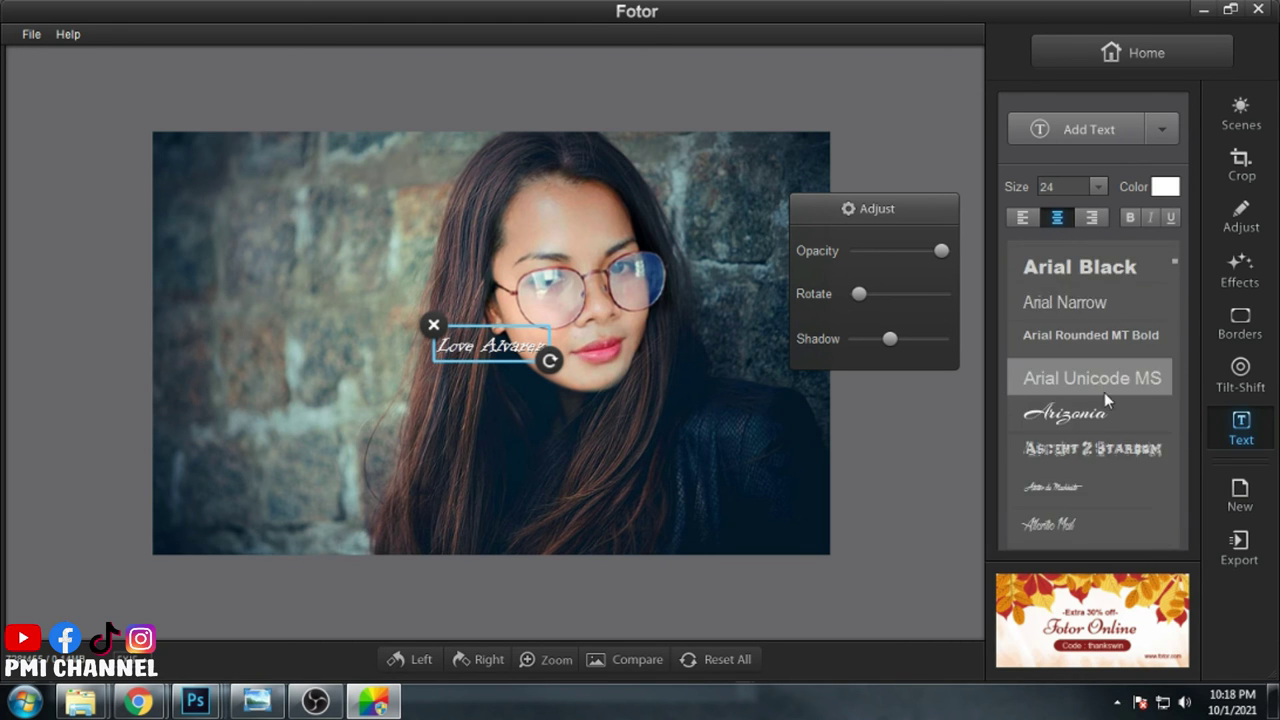
scroll(1105, 410, down, 3)
click(1110, 415)
scroll(1115, 421, down, 5)
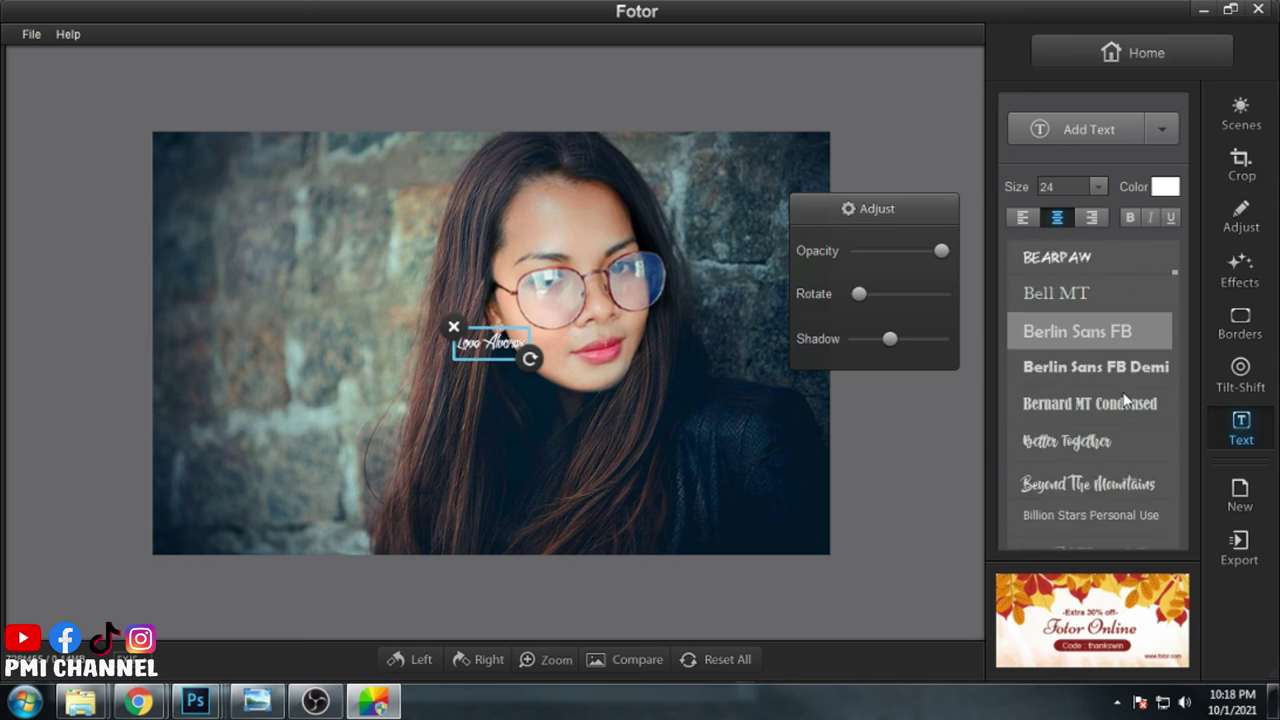
scroll(1107, 380, down, 2)
click(1107, 378)
drag(490, 345, 222, 165)
drag(280, 194, 305, 206)
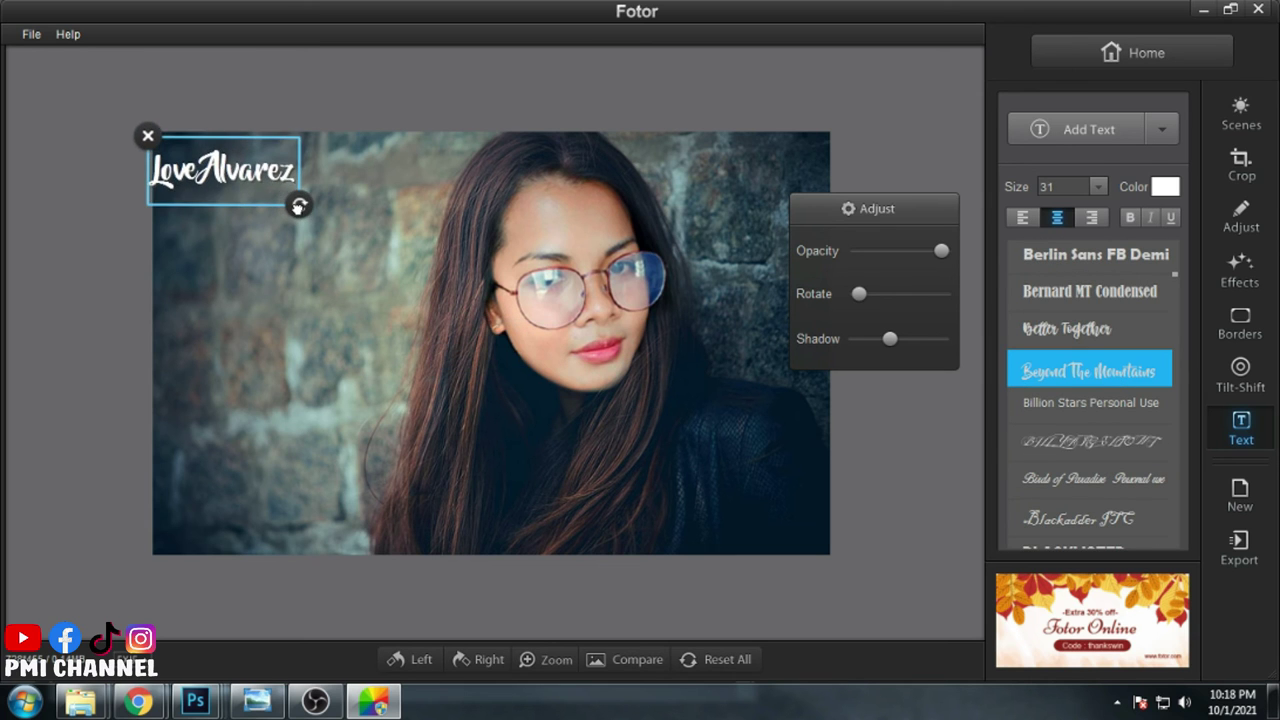
drag(275, 132, 298, 135)
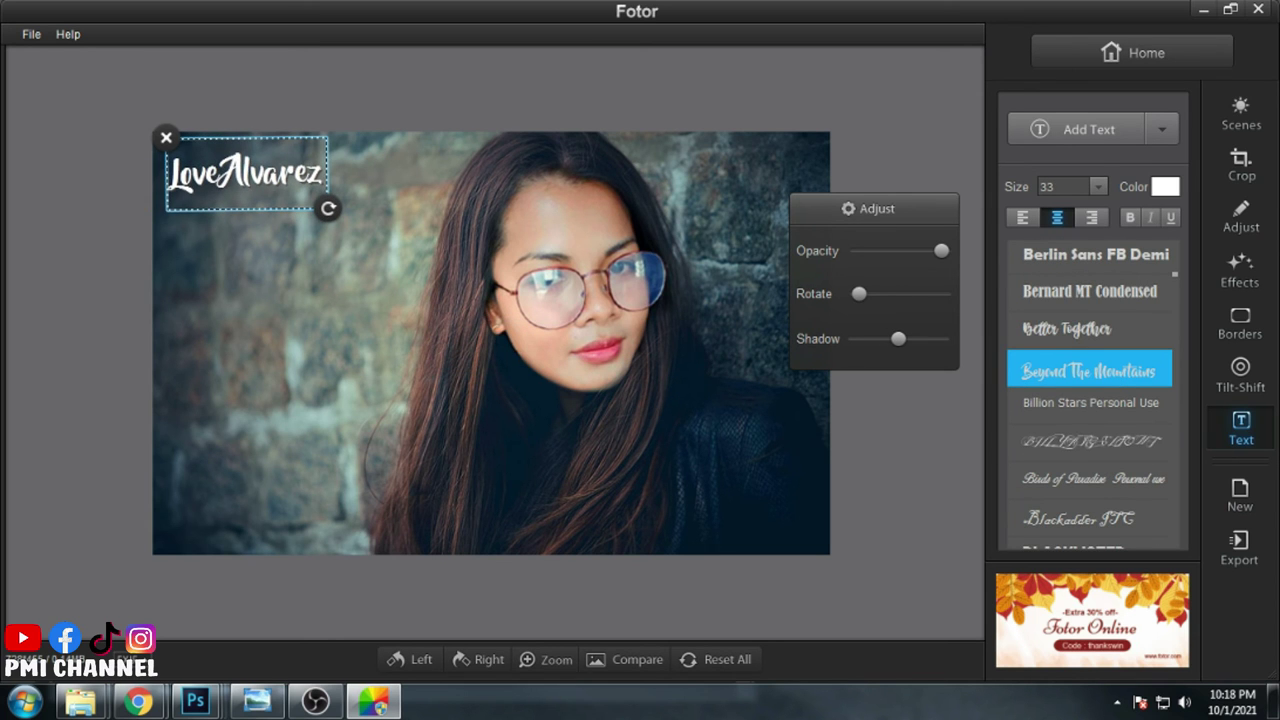
Step: Cycle script fonts from Champion Script to Lost in Wild and shrink the title to size 20
scroll(1068, 496, down, 2)
scroll(1068, 496, down, 7)
scroll(1072, 490, down, 6)
scroll(1076, 486, down, 5)
scroll(1076, 487, down, 4)
scroll(1074, 440, down, 1)
click(1072, 384)
scroll(1077, 450, down, 1)
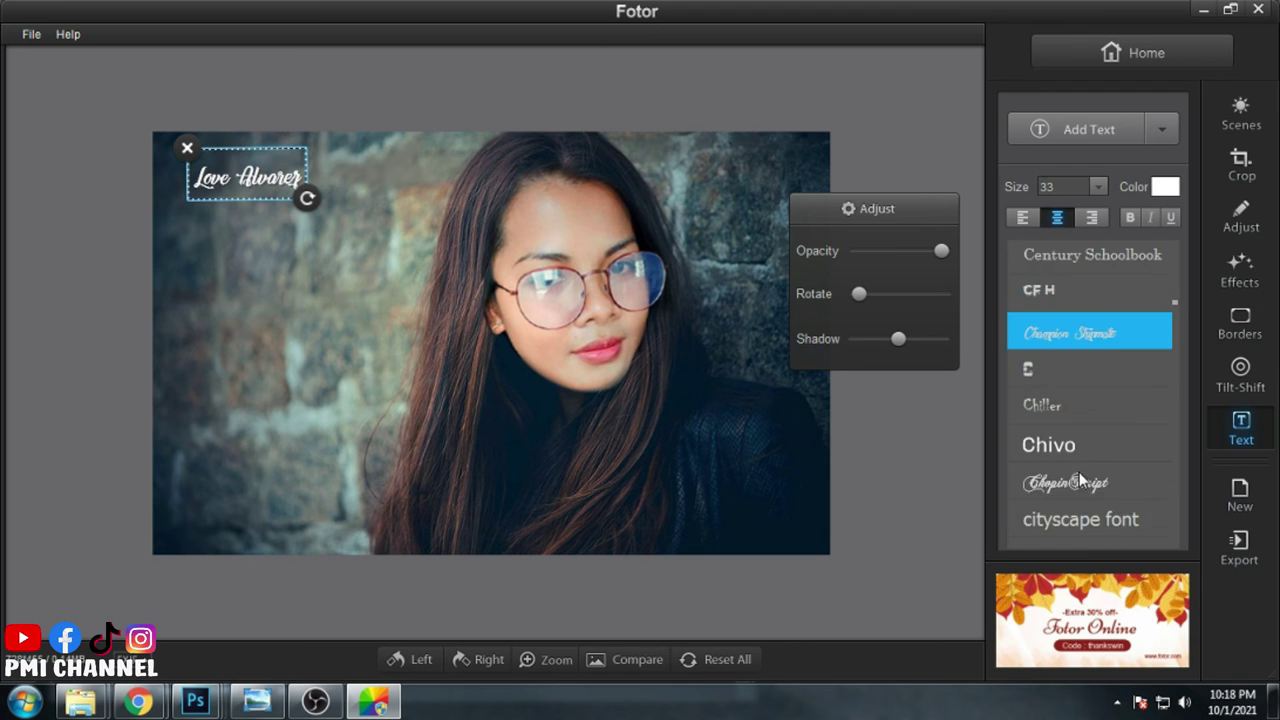
scroll(1079, 472, down, 3)
scroll(1079, 470, down, 3)
click(1079, 466)
scroll(1093, 468, down, 2)
scroll(1093, 468, down, 3)
scroll(1093, 468, down, 3)
scroll(1094, 465, down, 3)
scroll(1094, 469, down, 2)
scroll(1072, 407, down, 3)
scroll(1073, 405, down, 2)
scroll(1100, 460, down, 5)
click(1100, 468)
scroll(1100, 472, down, 5)
scroll(1100, 475, down, 5)
scroll(1100, 475, down, 5)
click(1080, 428)
scroll(1084, 440, down, 5)
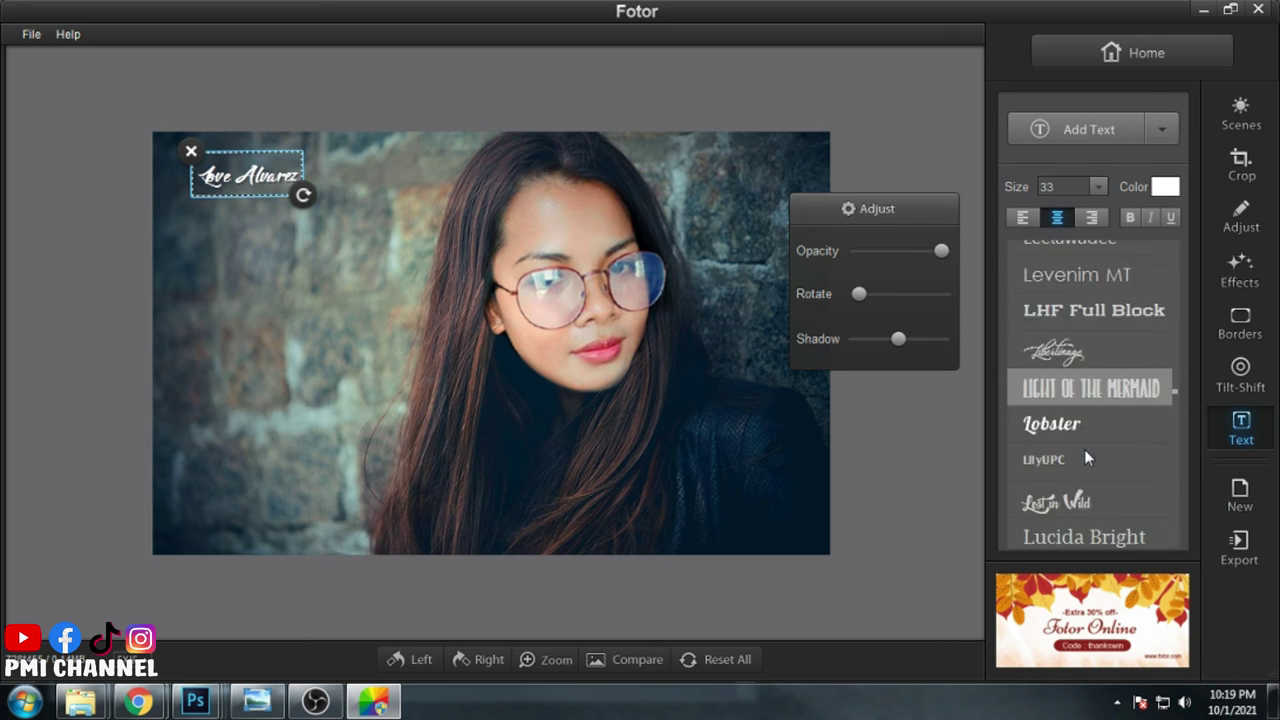
scroll(1088, 457, down, 1)
click(1088, 440)
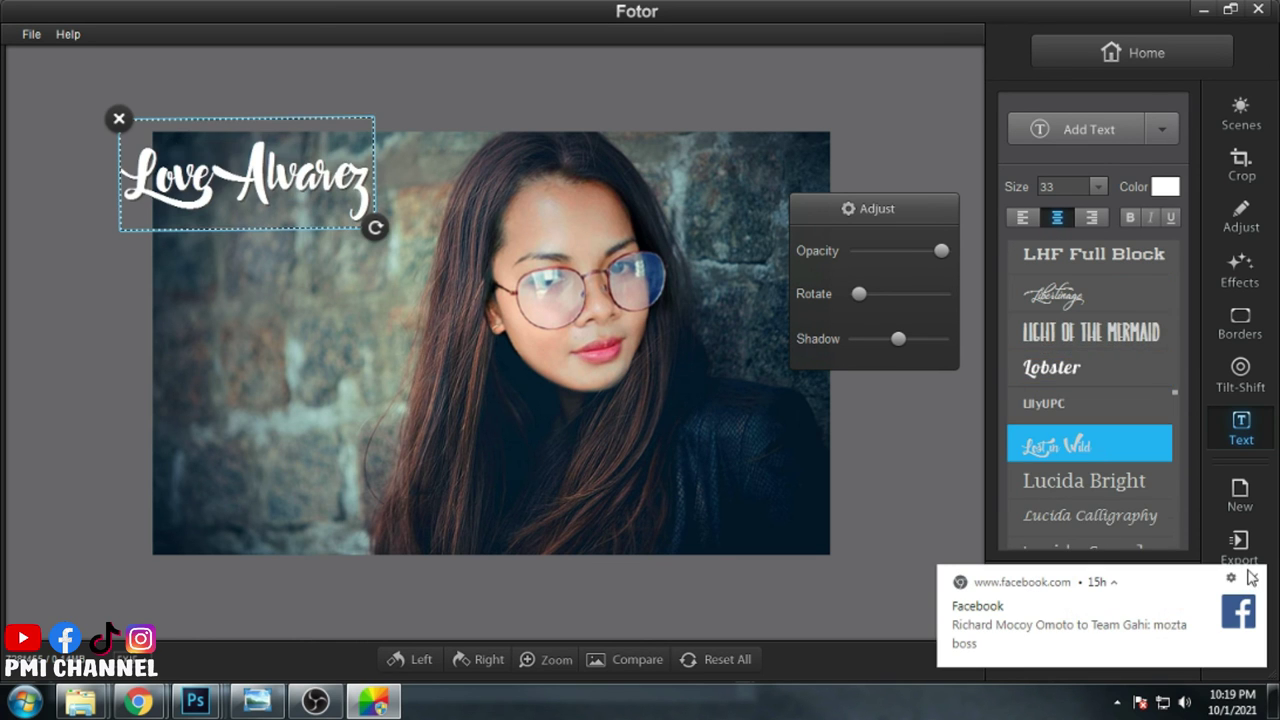
click(1250, 578)
drag(371, 228, 328, 205)
Step: Add a small 'Photo Caption' text line beneath the name title
click(930, 435)
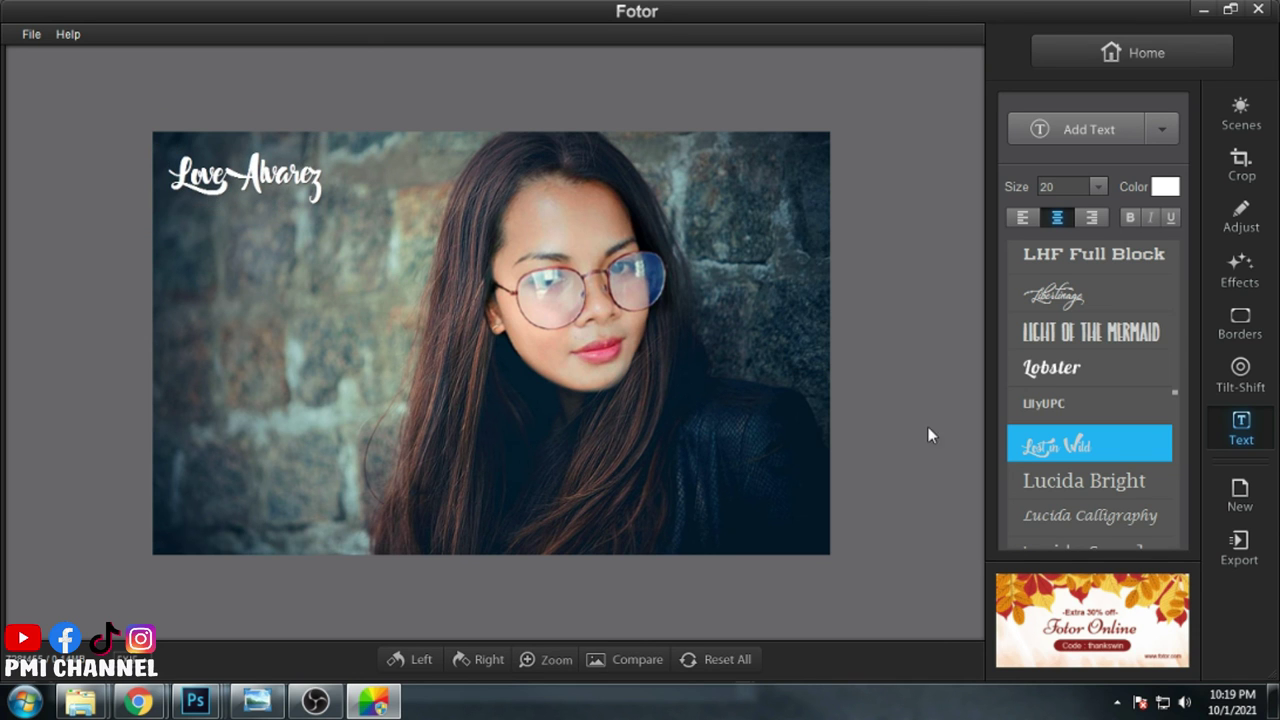
click(1060, 132)
click(530, 350)
text(Photo Captio)
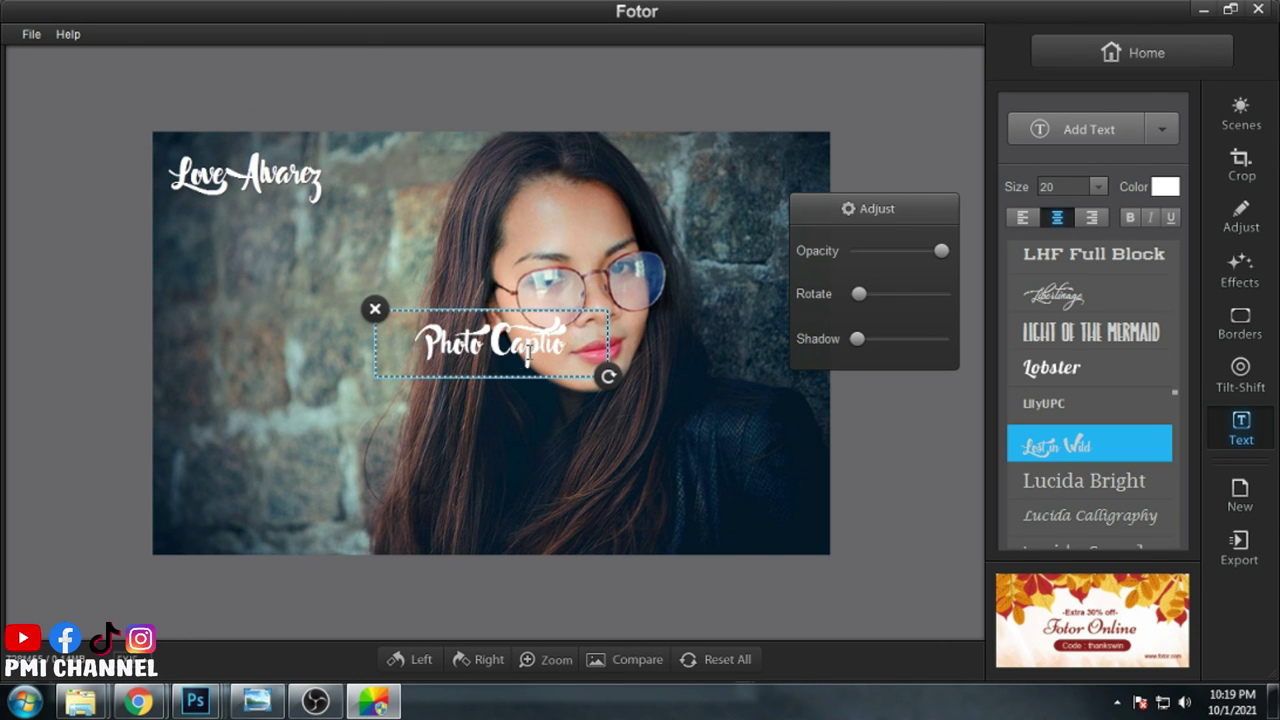
text(n)
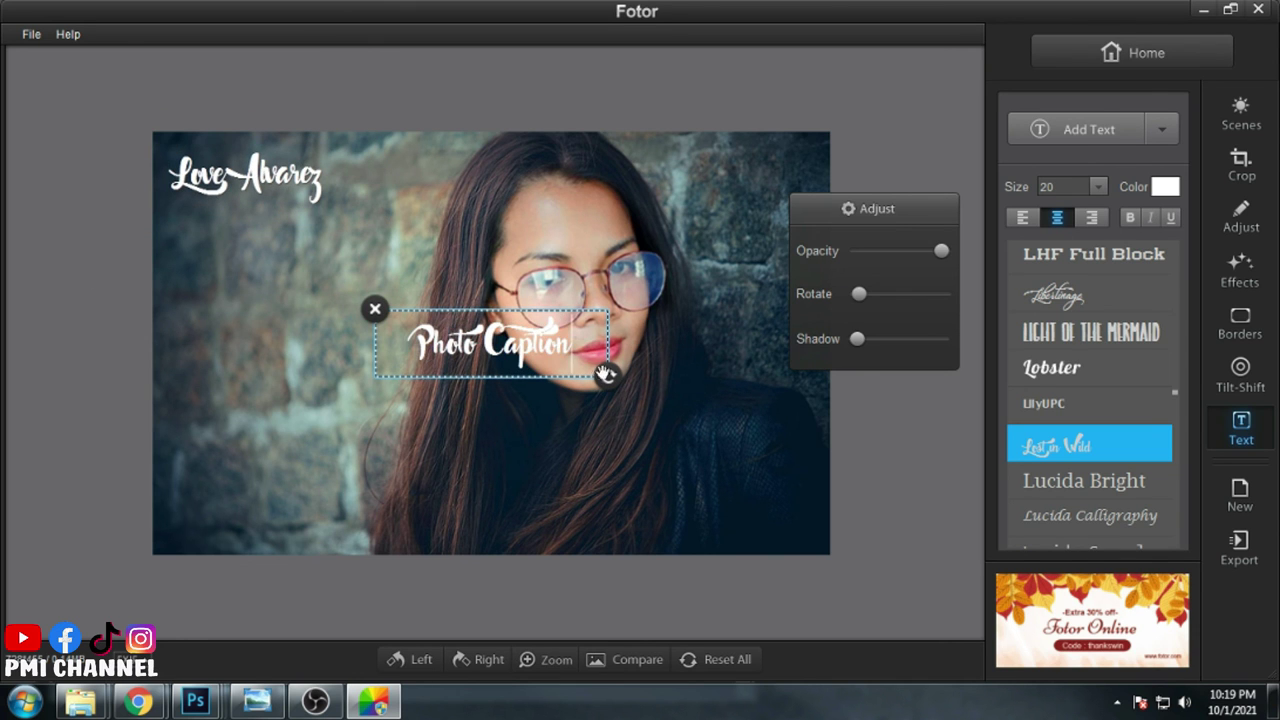
mouse_move(608, 376)
mouse_down()
mouse_move(548, 360)
mouse_move(289, 202)
mouse_up()
click(392, 400)
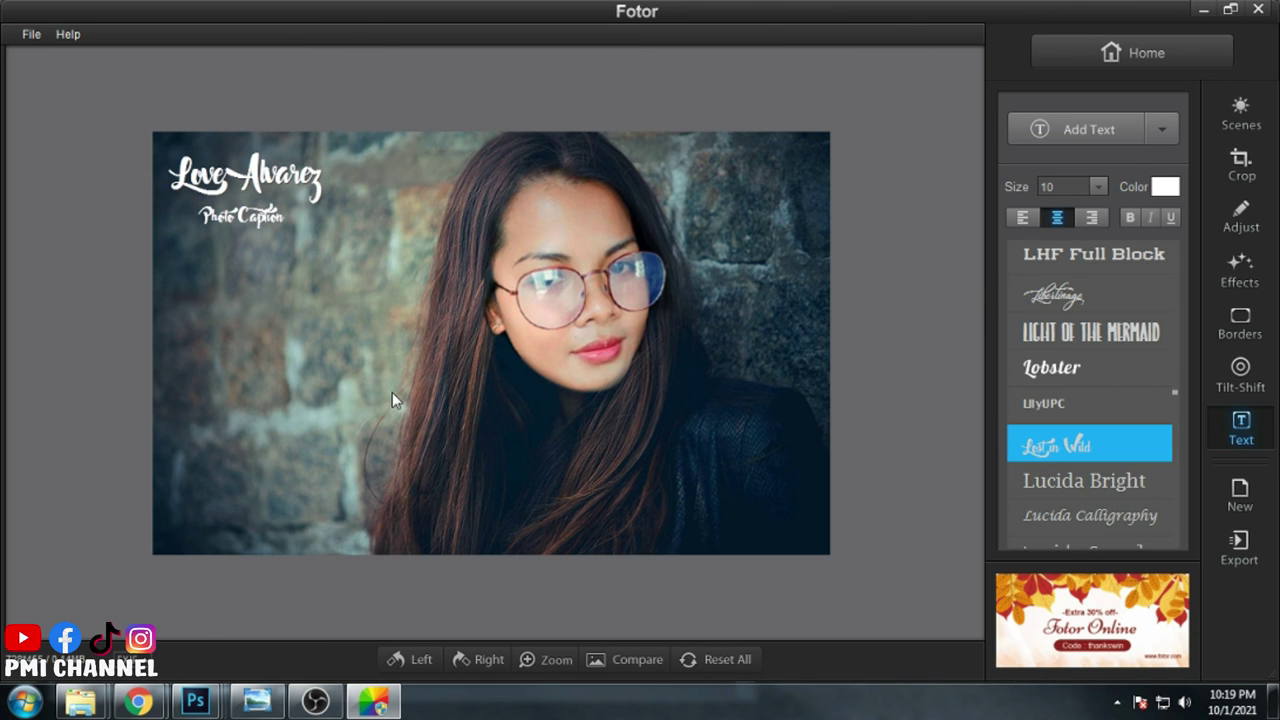
Step: Save the photo to the computer as 'loloves 123' JPEG, then close Fotor
click(1230, 540)
click(1114, 496)
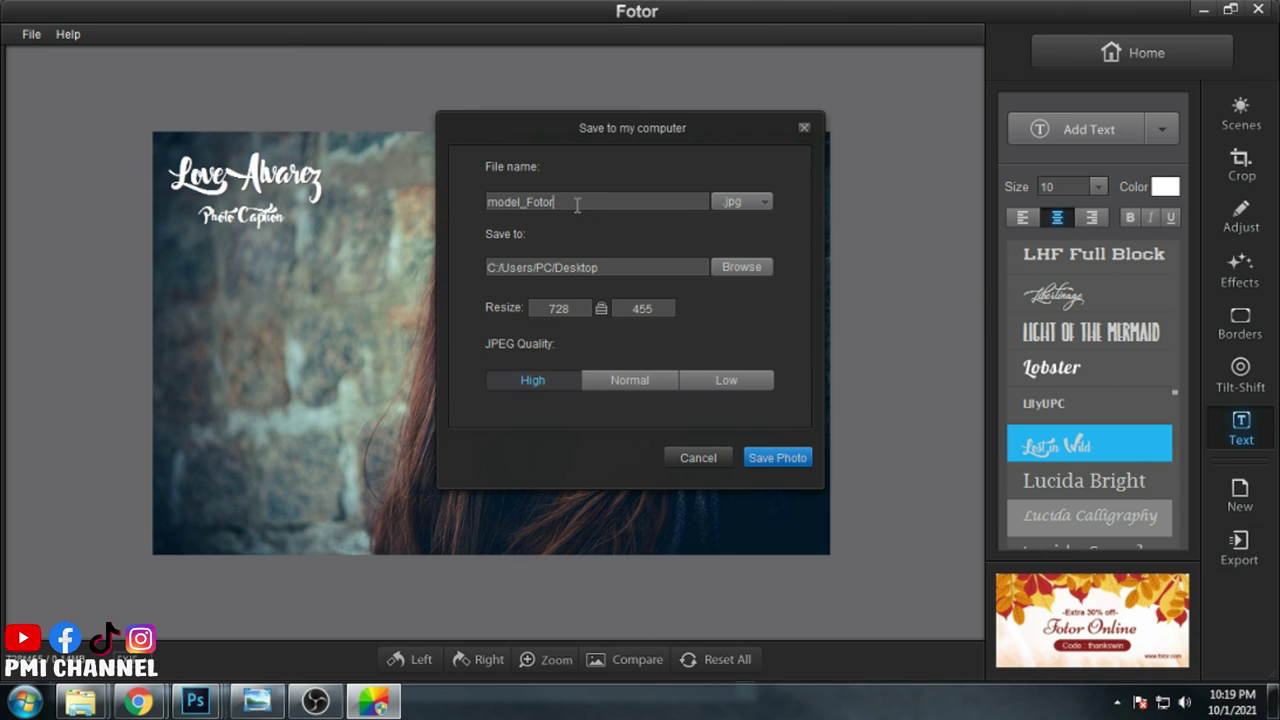
double_click(600, 193)
text(lolove)
click(770, 455)
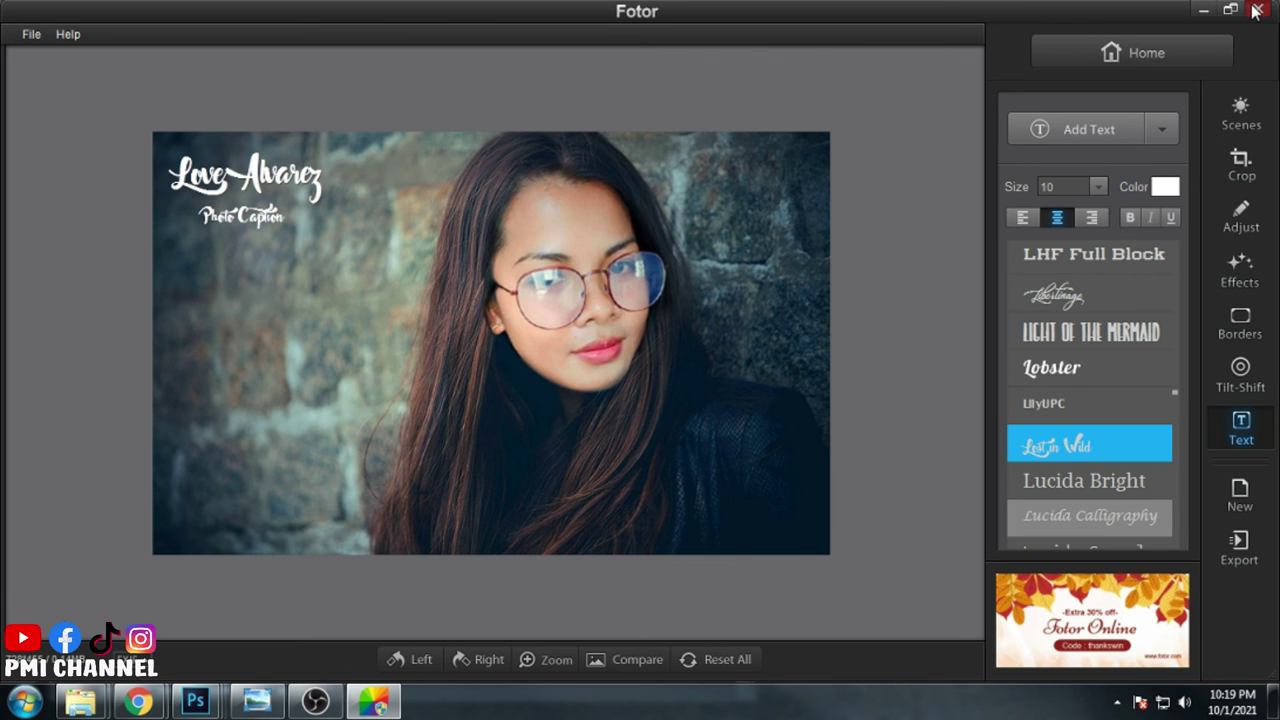
click(1203, 10)
Step: Open 'loloves 123' beside the original selfie, then close the original's window
drag(1127, 45, 985, 63)
double_click(315, 625)
drag(477, 72, 377, 72)
drag(782, 60, 929, 65)
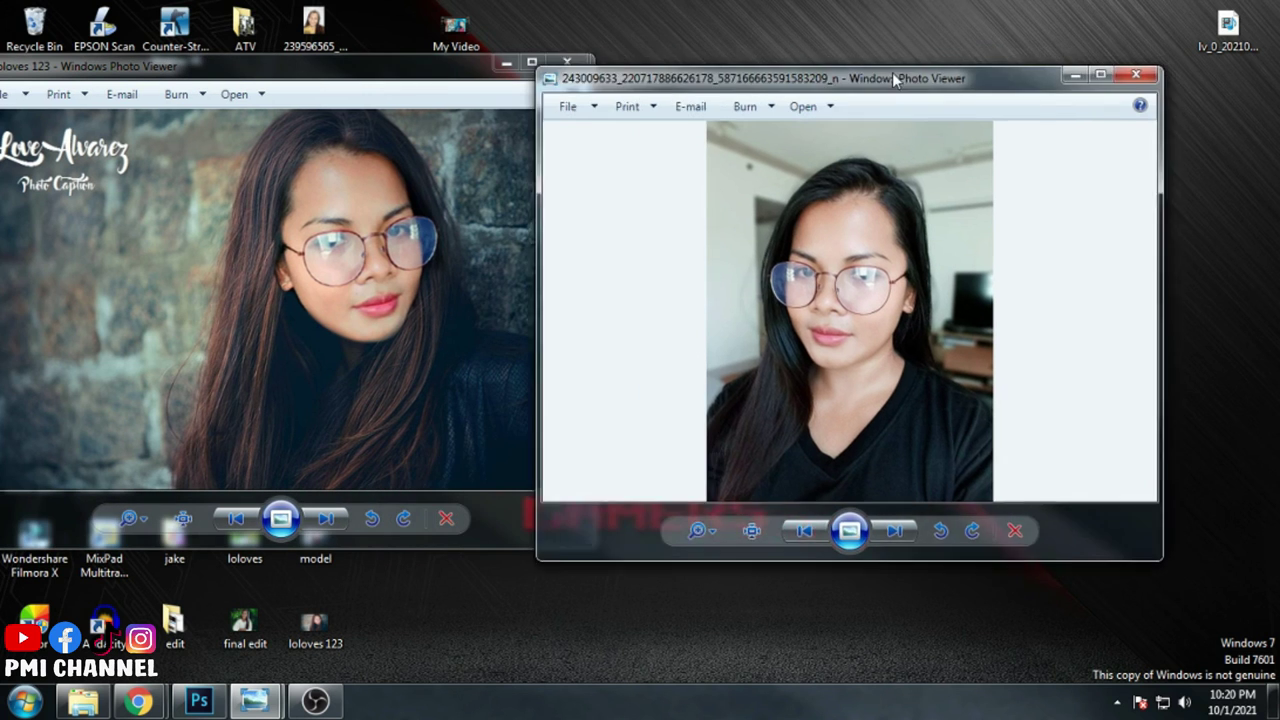
click(1164, 54)
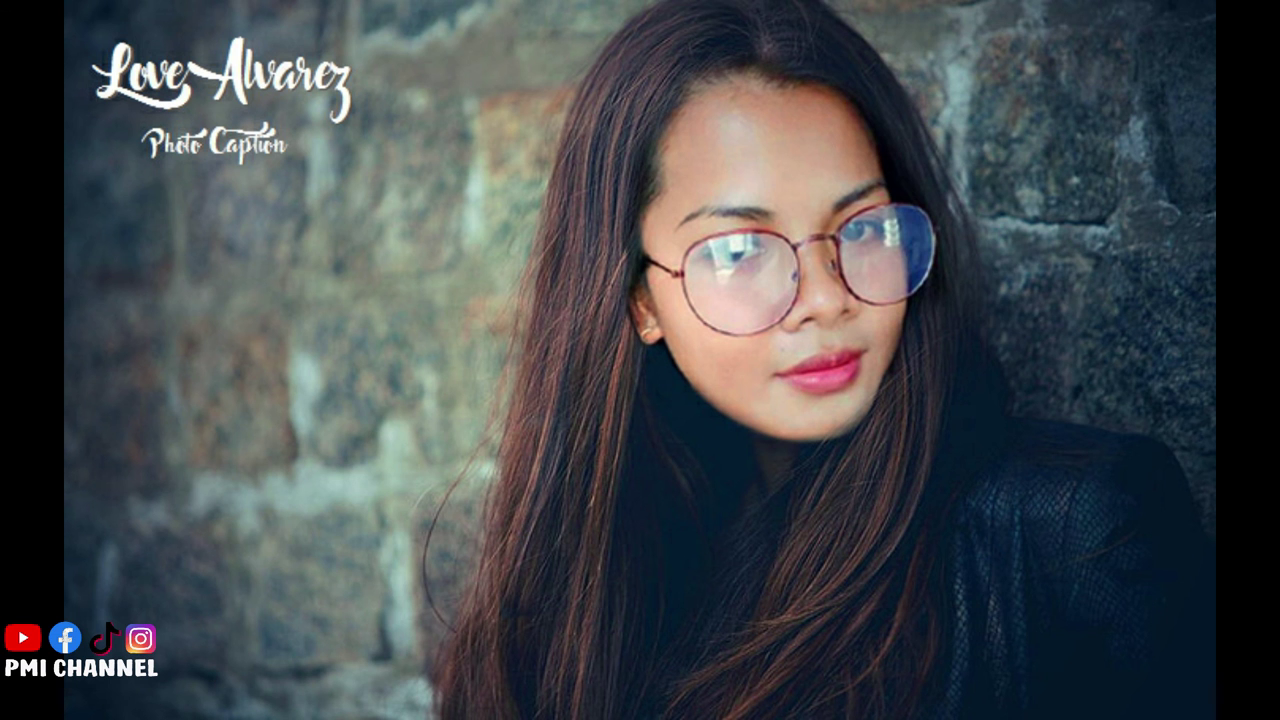